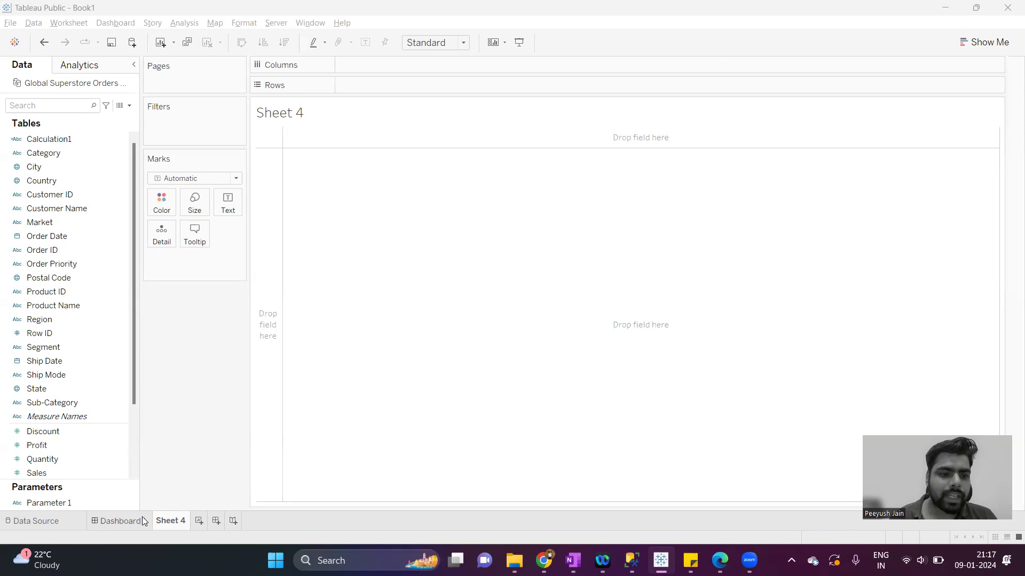
# - Preview Dashboard 1's chart switcher by toggling bar then line, then return to Sheet 4
pyautogui.click(135, 522)
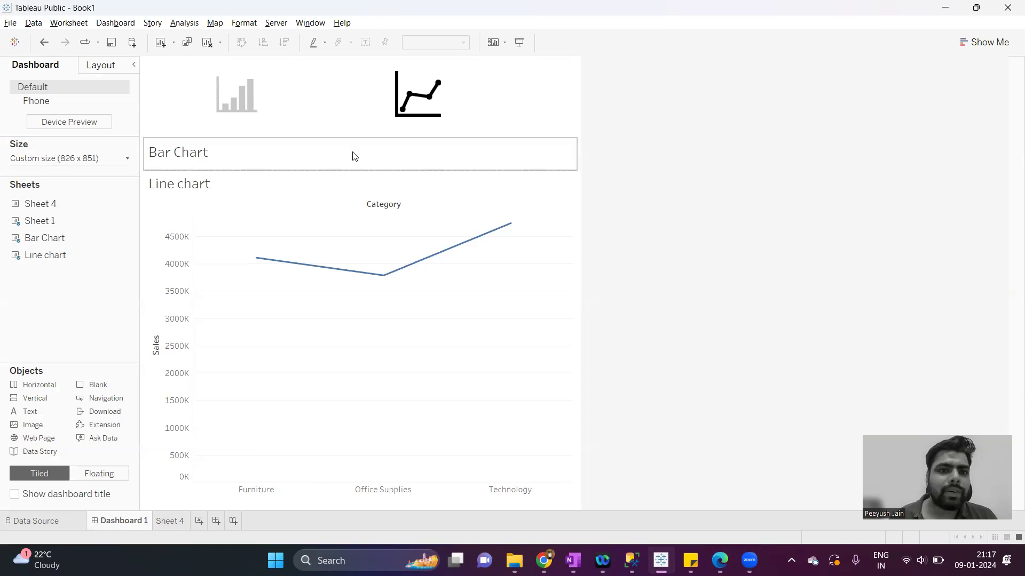
pyautogui.click(312, 116)
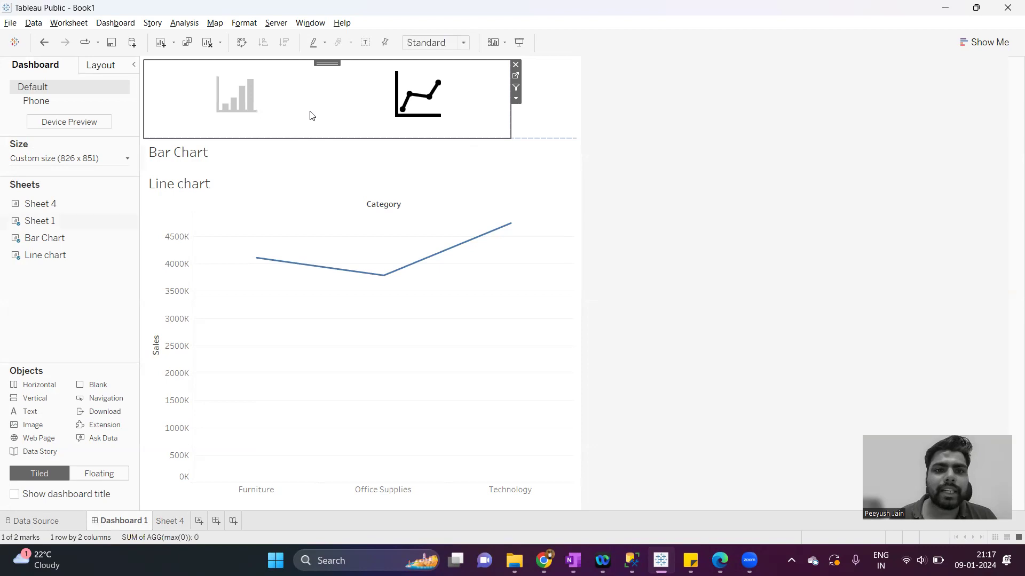
pyautogui.click(269, 121)
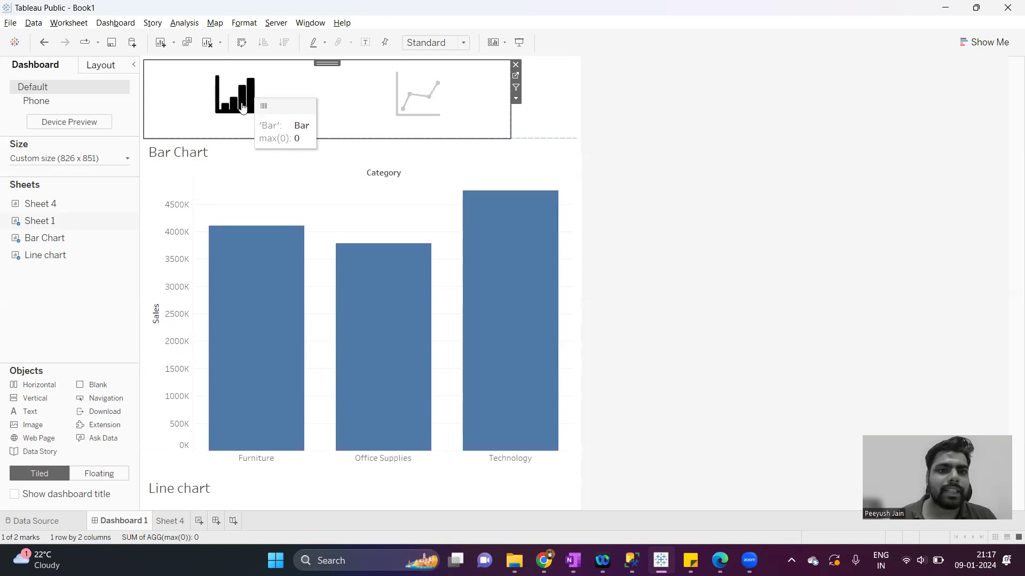
pyautogui.moveTo(220, 247)
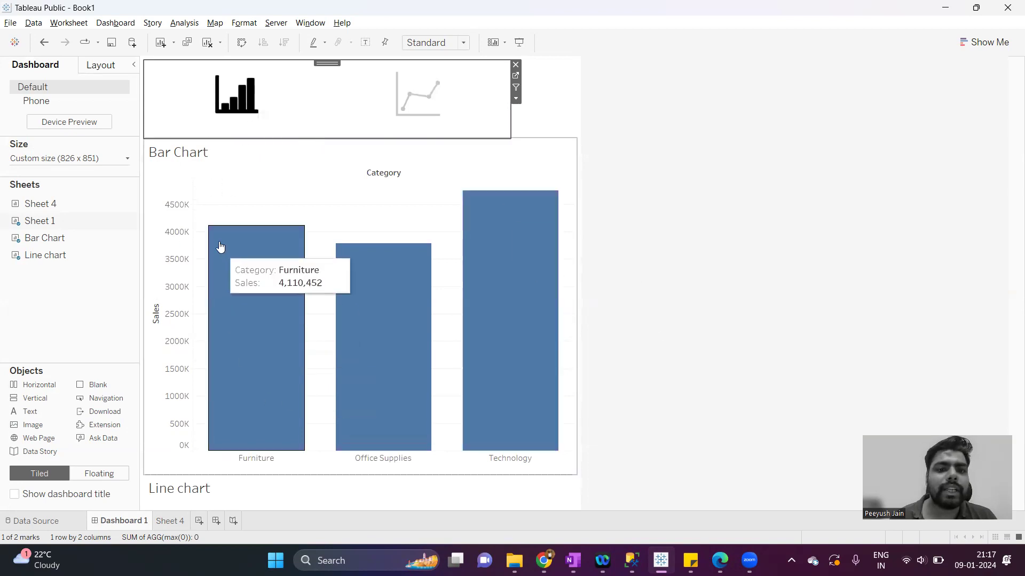
pyautogui.click(408, 109)
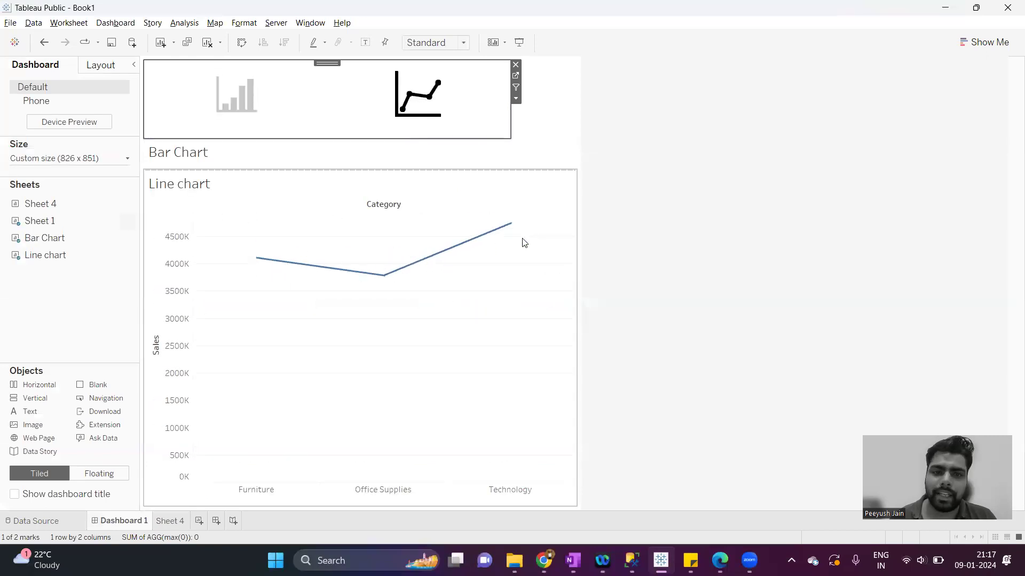
pyautogui.click(667, 229)
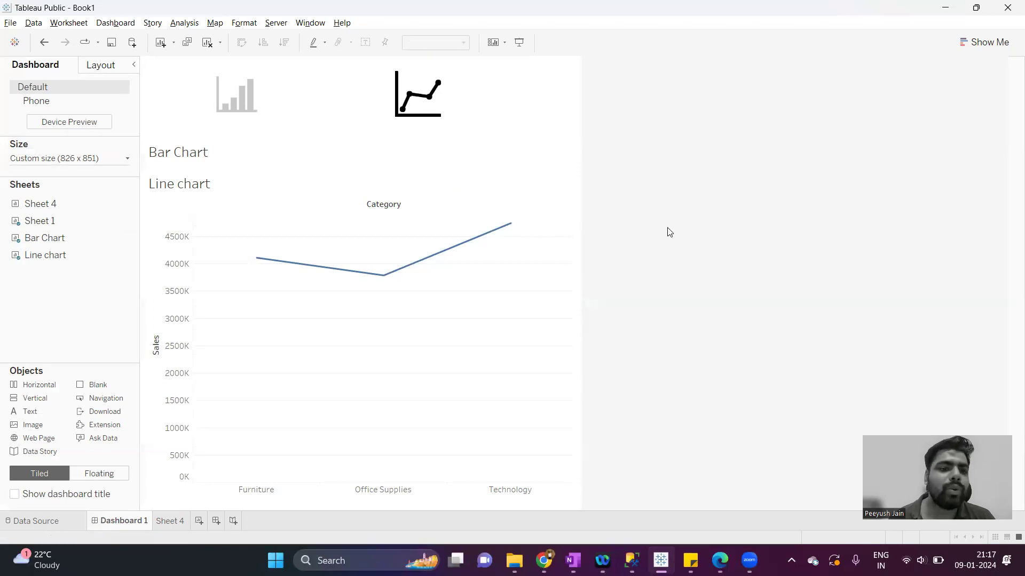
pyautogui.click(176, 523)
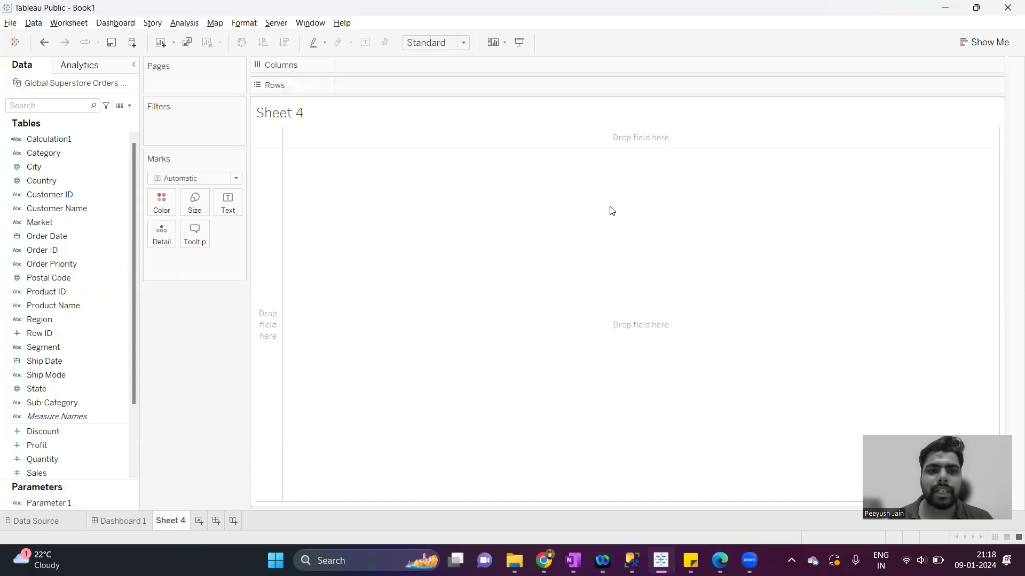
# - Add ad hoc max(0) and MAX(0) calculations to the Columns shelf of Sheet 4
pyautogui.doubleClick(377, 65)
pyautogui.write('max(0)')
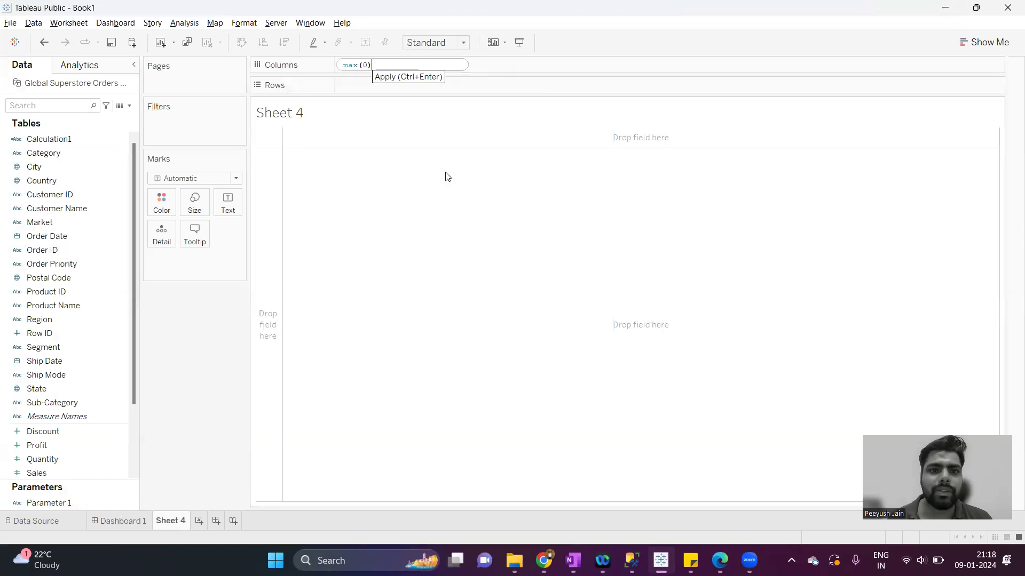
pyautogui.press('Return')
pyautogui.doubleClick(449, 67)
pyautogui.write('max')
pyautogui.press('Return')
pyautogui.write('0')
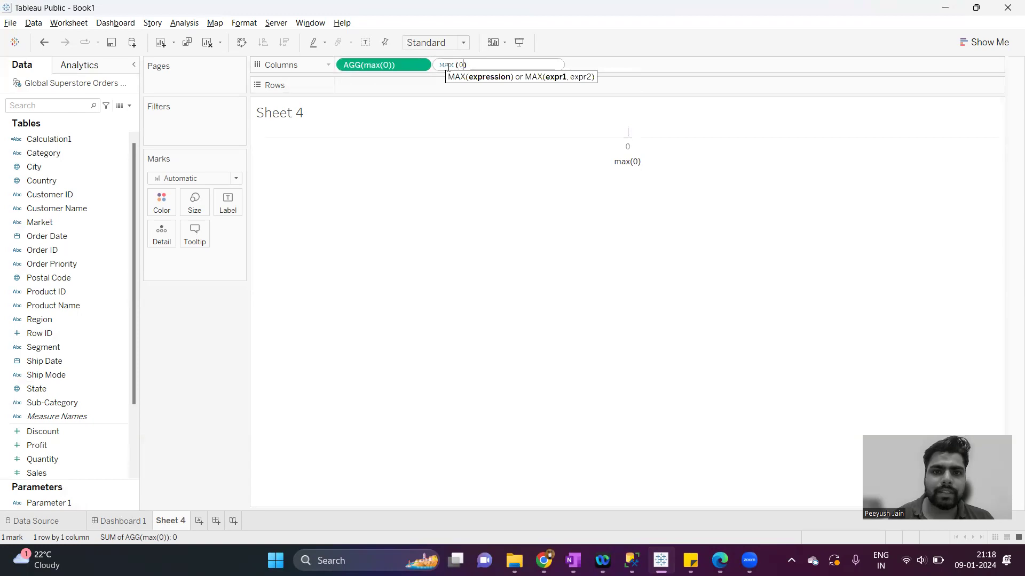
pyautogui.press('Return')
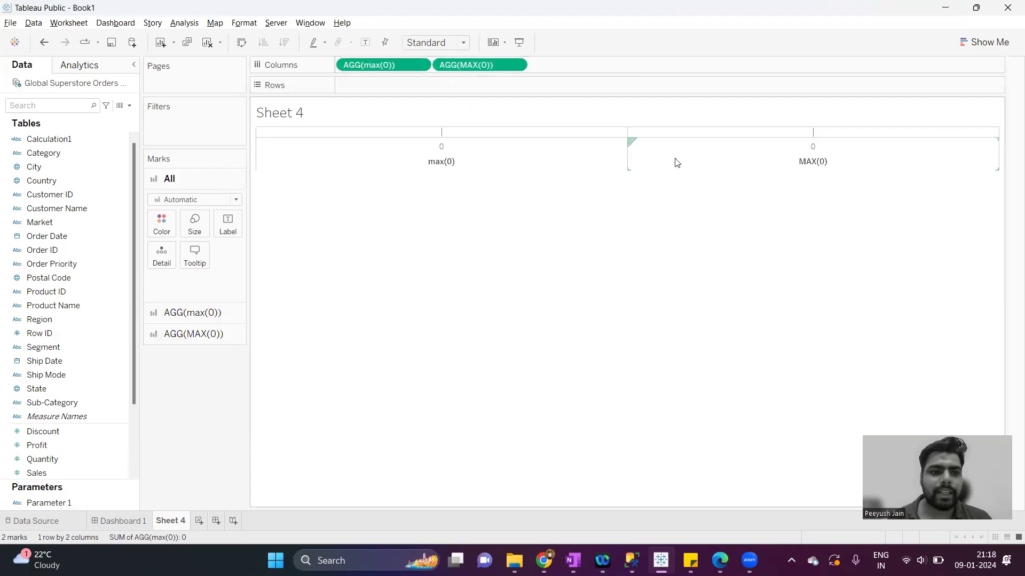
# - Give the first max(0) measure an ad hoc 'Bar' field on Shape with Shape mark type
pyautogui.click(156, 313)
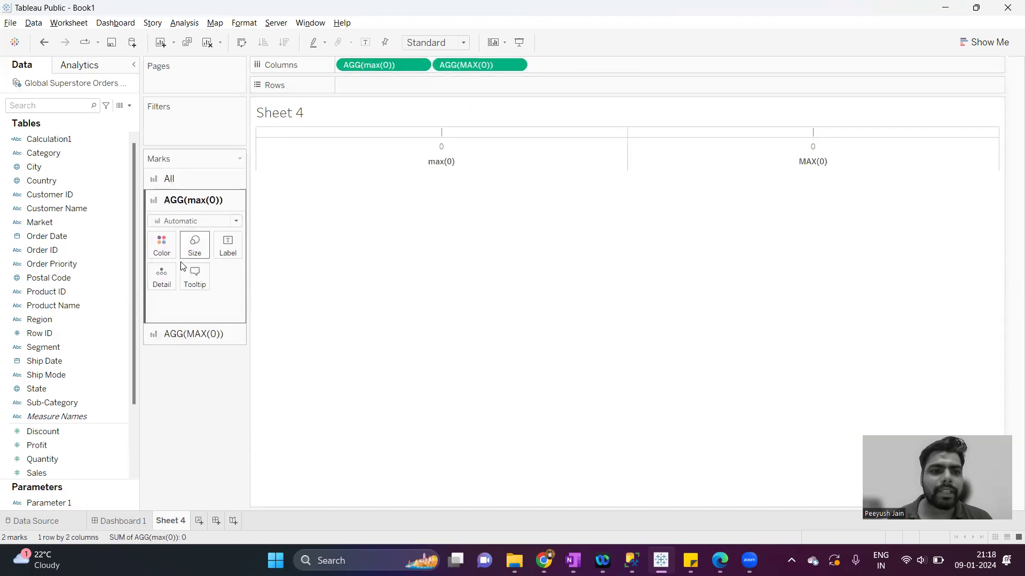
pyautogui.doubleClick(180, 300)
pyautogui.write("'Bar")
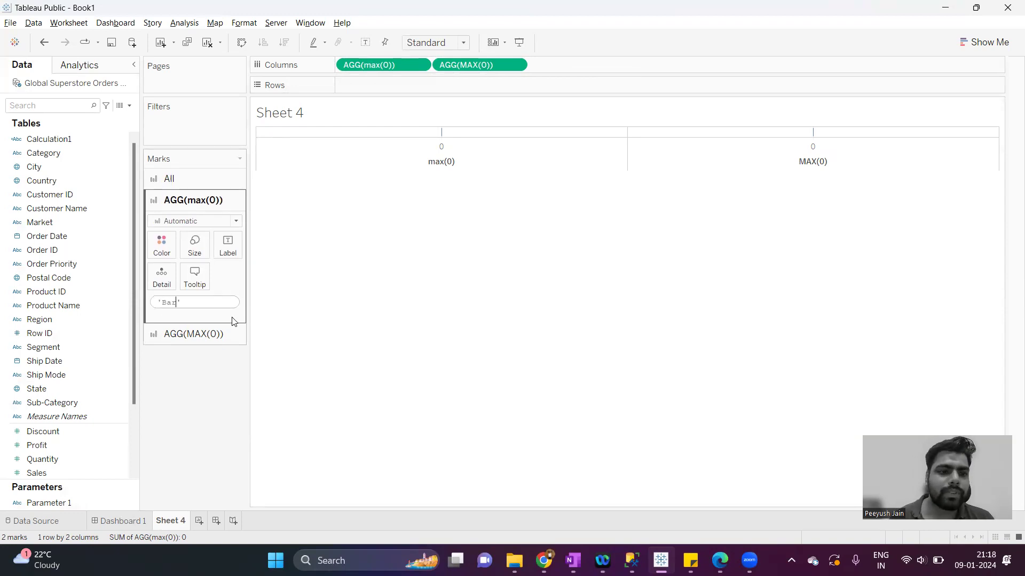
pyautogui.press('Return')
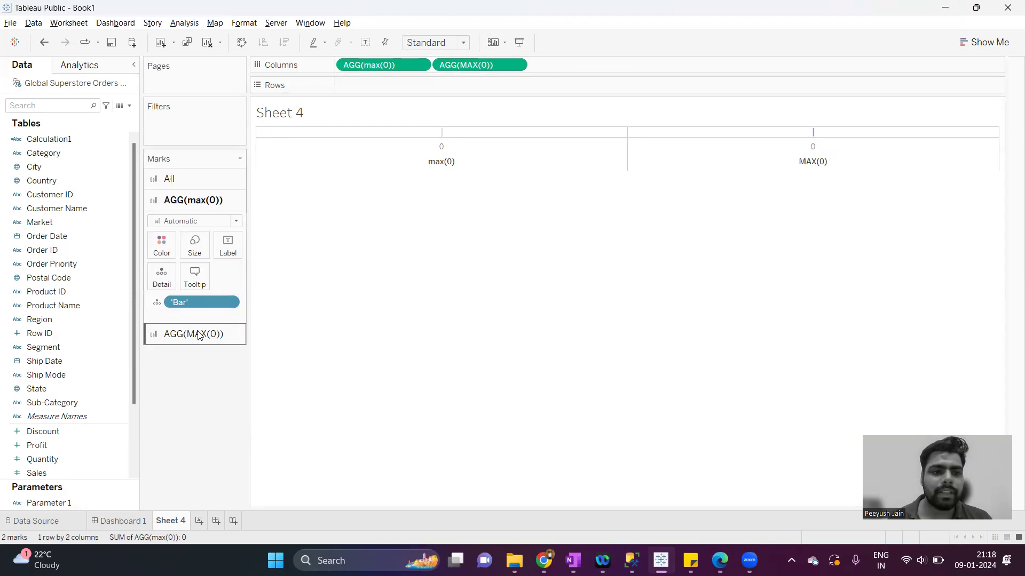
pyautogui.click(207, 221)
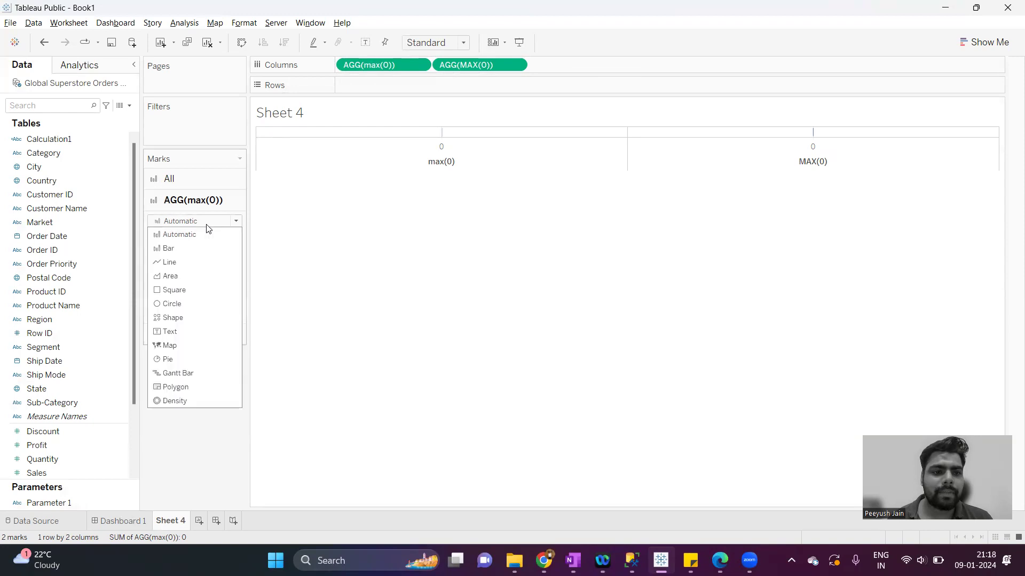
pyautogui.click(191, 319)
pyautogui.moveTo(442, 133)
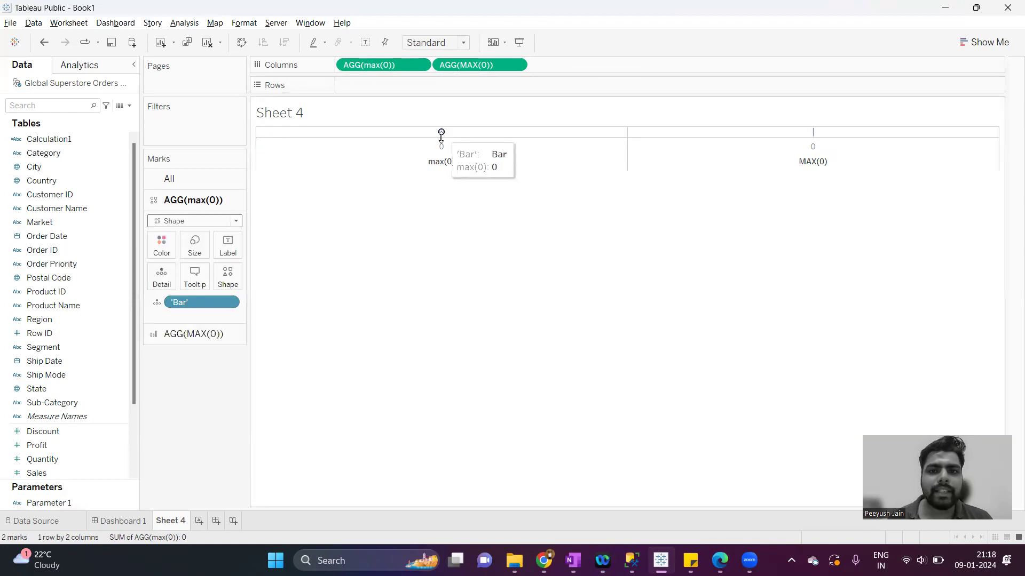
pyautogui.moveTo(178, 305); pyautogui.dragTo(219, 286)
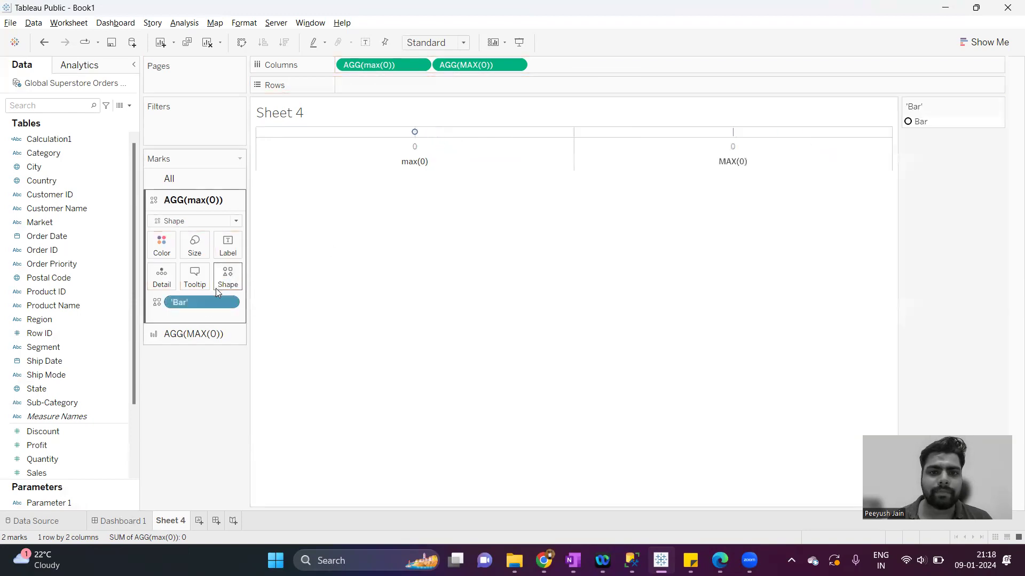
# - Give the second MAX(0) measure an ad hoc 'Line' field on Shape with Shape mark type
pyautogui.click(192, 334)
pyautogui.doubleClick(192, 335)
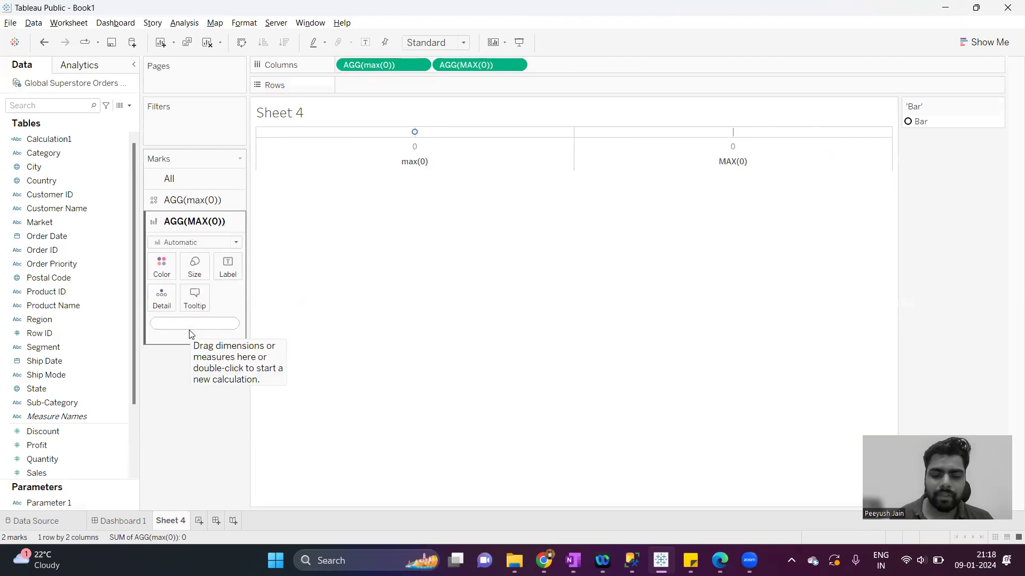
pyautogui.write("''")
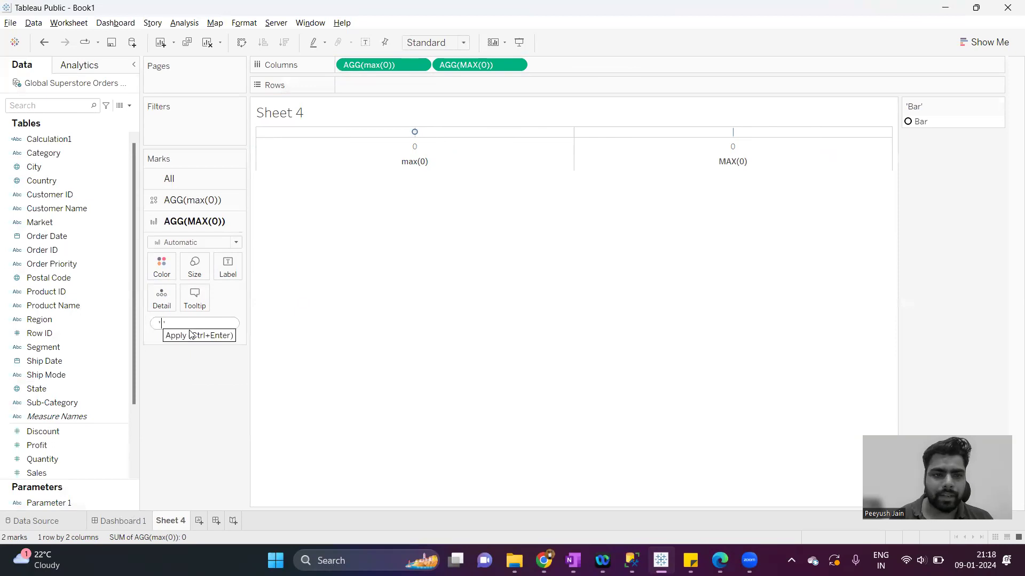
pyautogui.write('I')
pyautogui.click(194, 399)
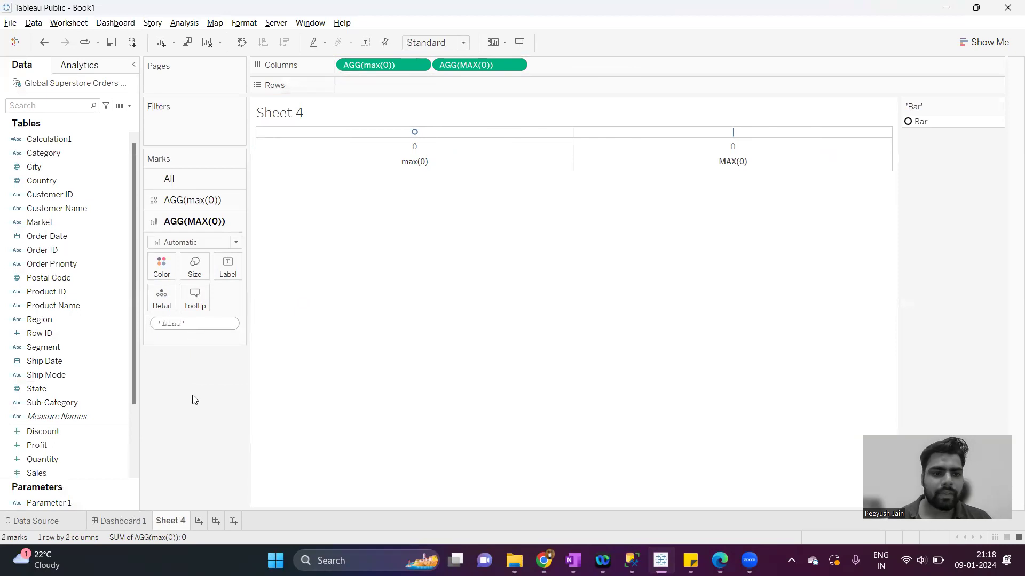
pyautogui.click(185, 243)
pyautogui.click(187, 340)
pyautogui.moveTo(192, 324); pyautogui.dragTo(226, 306)
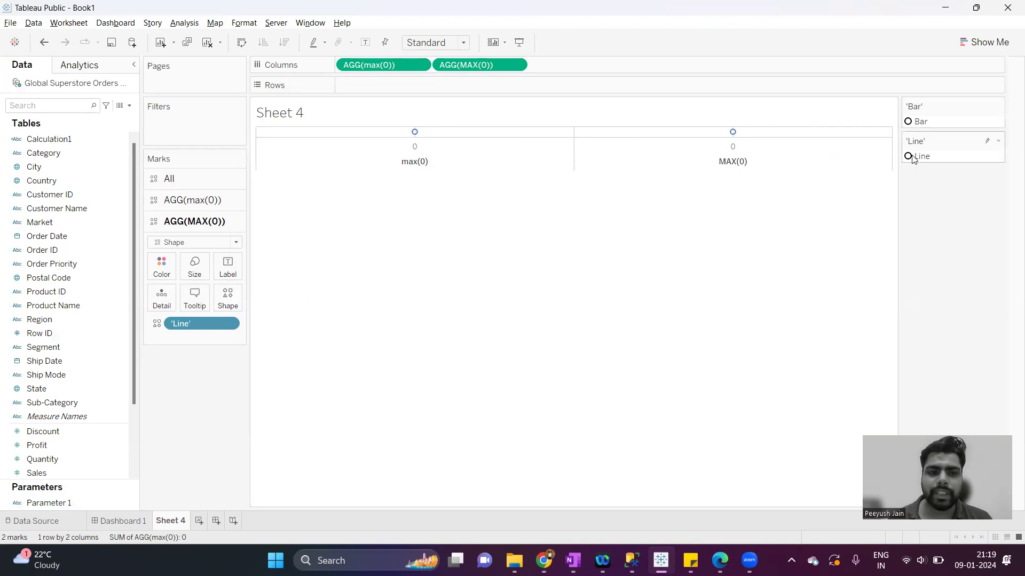
# - Assign the bar-chart icon from the Arrows palette to the 'Bar' shape
pyautogui.click(216, 199)
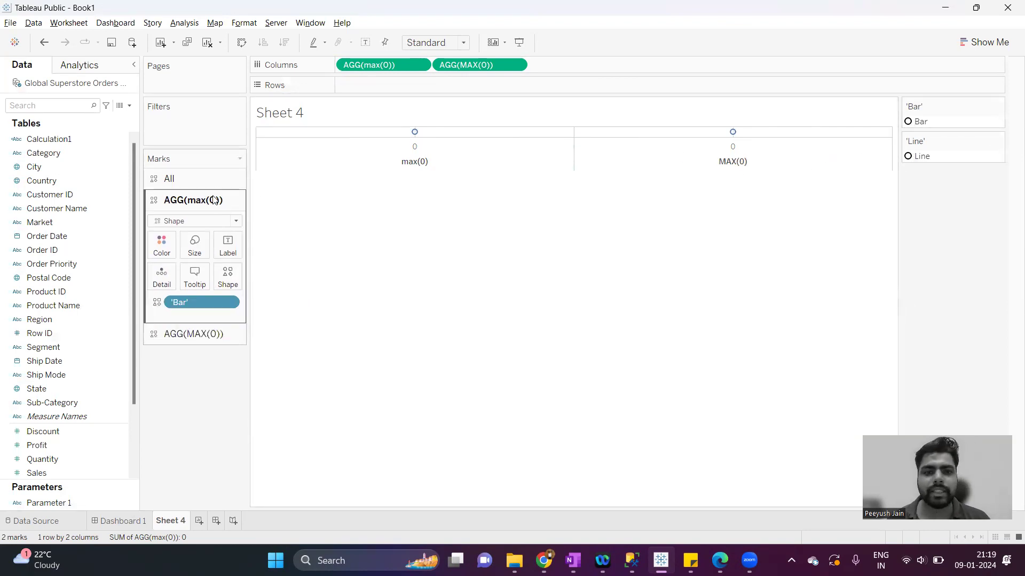
pyautogui.click(236, 288)
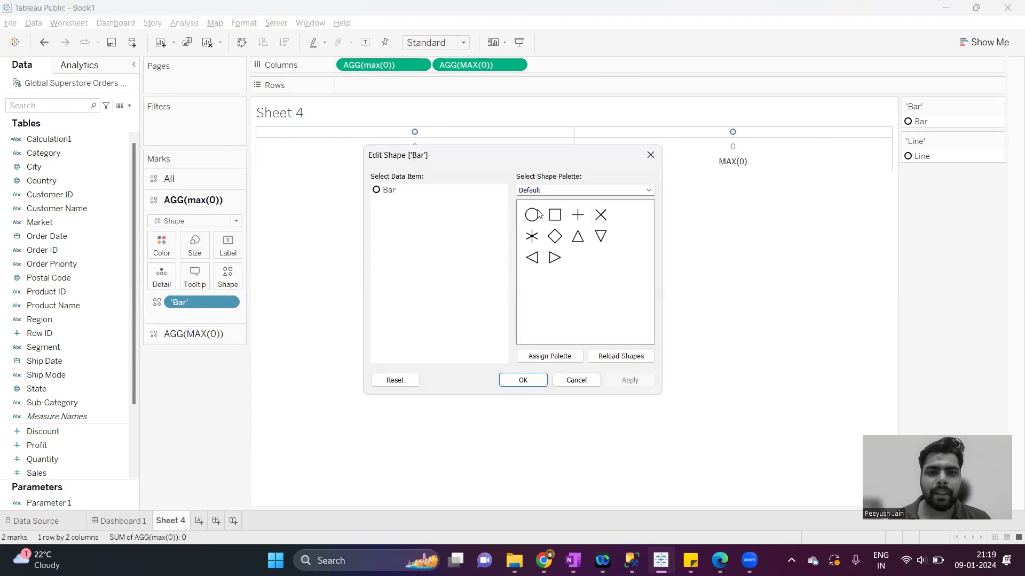
pyautogui.click(563, 194)
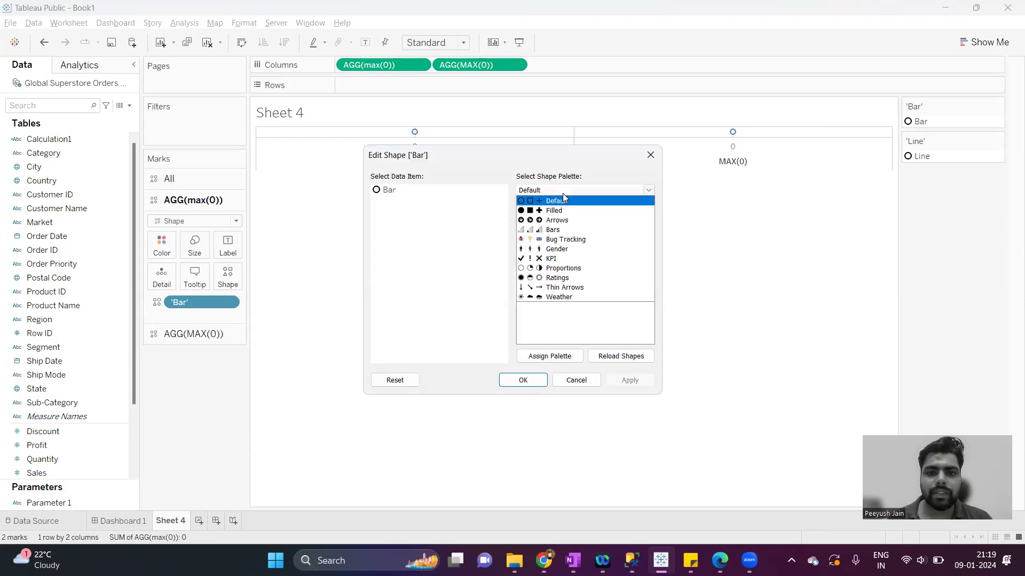
pyautogui.click(563, 221)
pyautogui.scroll(-3, 565, 256)
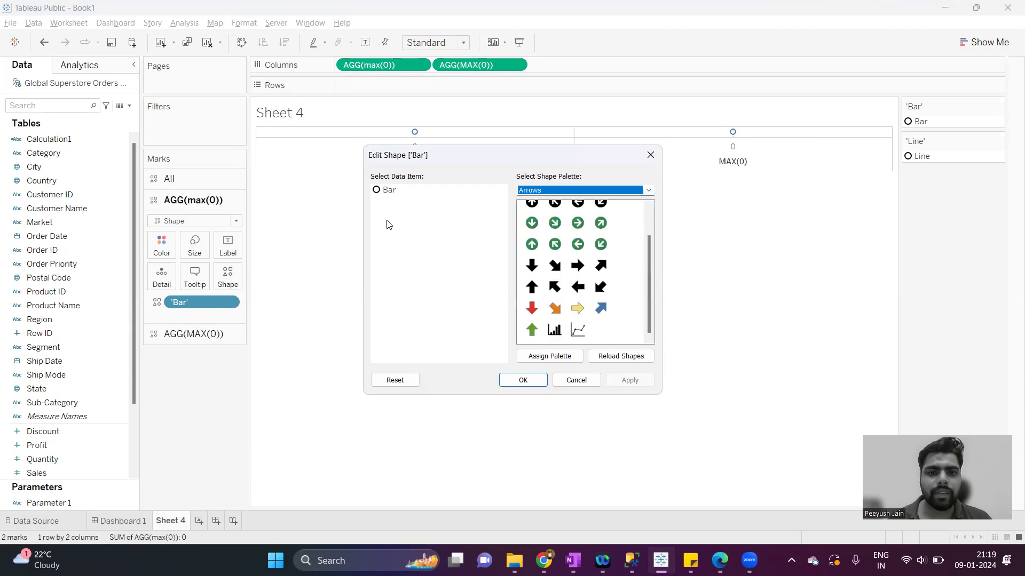
pyautogui.click(383, 194)
pyautogui.click(554, 331)
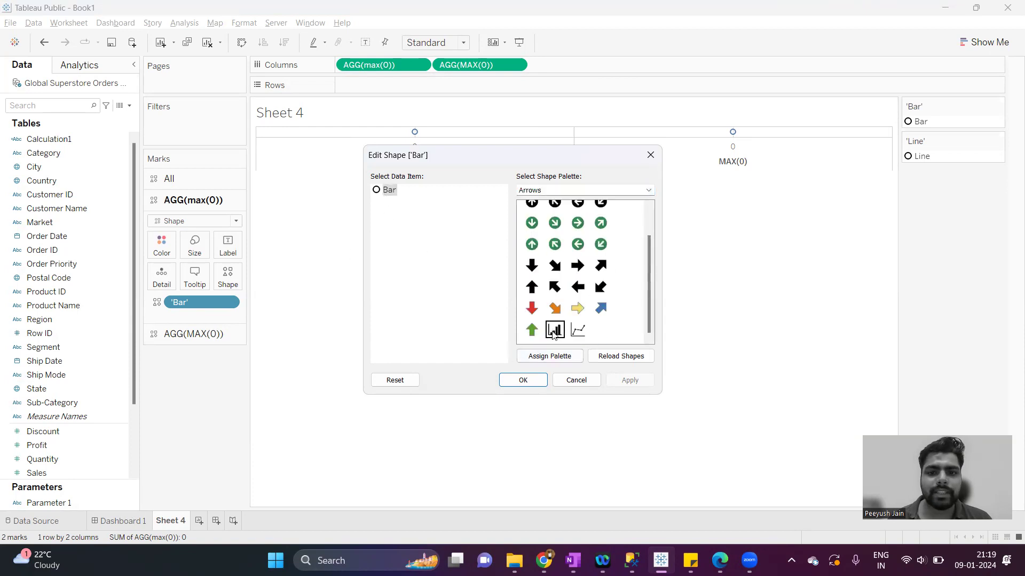
pyautogui.click(630, 381)
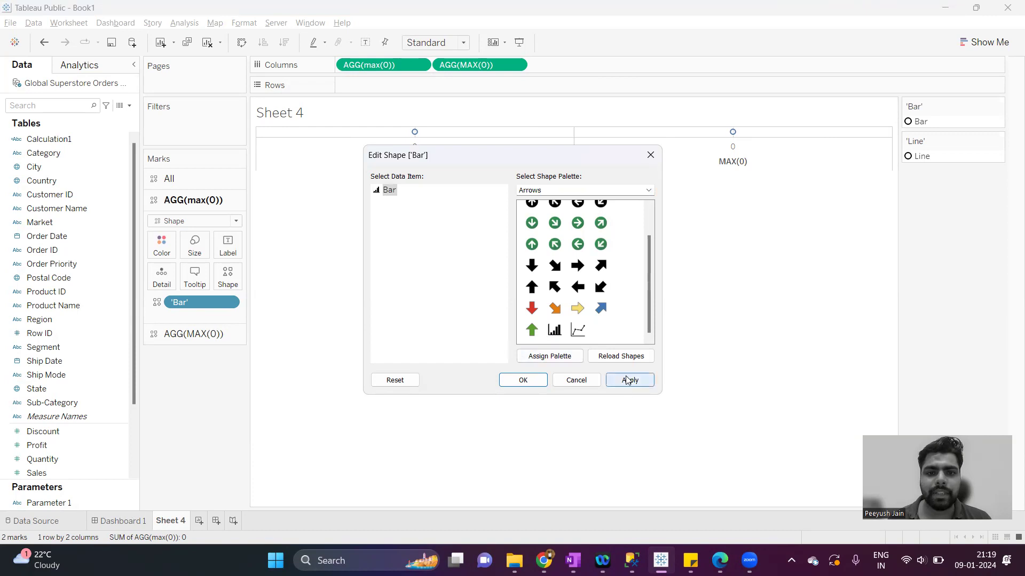
pyautogui.click(524, 380)
# - Assign the line-chart icon from the Arrows palette to the 'Line' shape
pyautogui.click(212, 334)
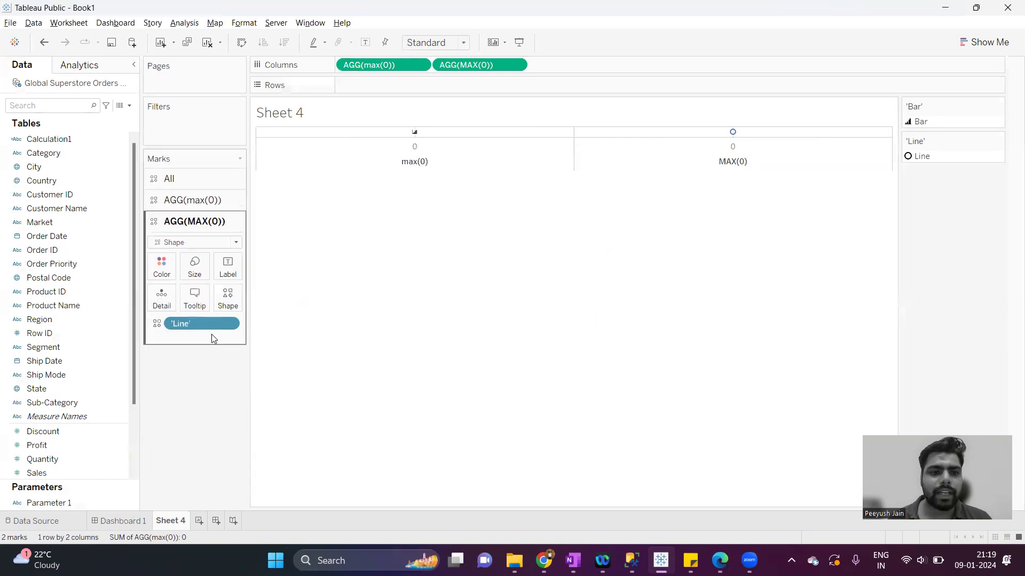
pyautogui.click(233, 305)
pyautogui.click(527, 191)
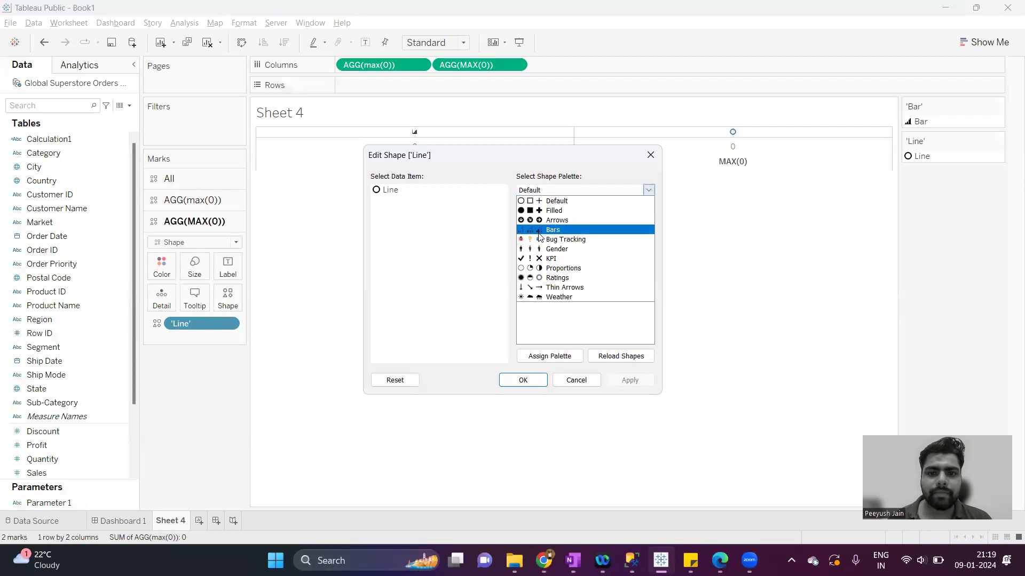
pyautogui.click(545, 220)
pyautogui.click(390, 190)
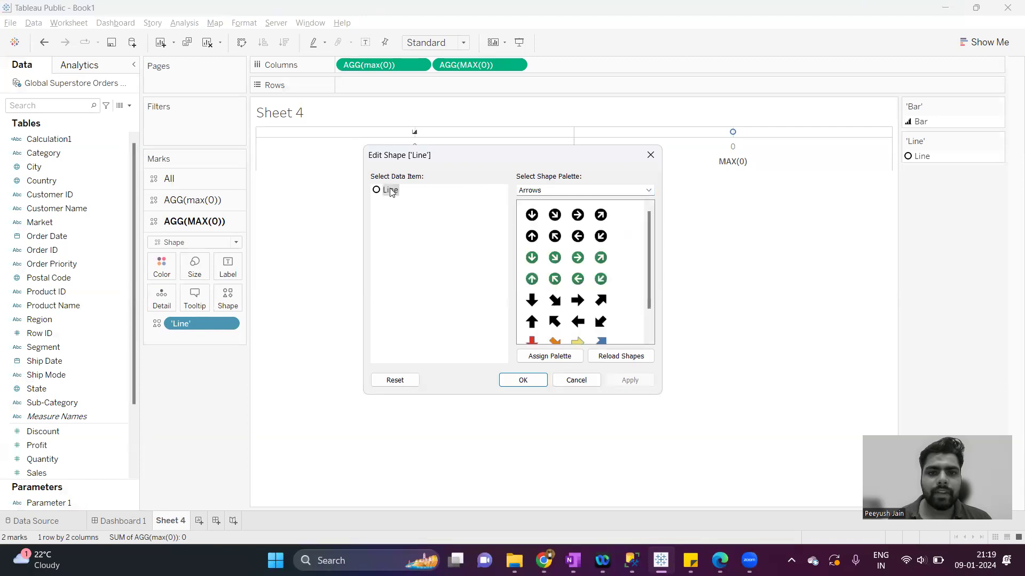
pyautogui.moveTo(650, 249); pyautogui.dragTo(650, 317)
pyautogui.click(579, 331)
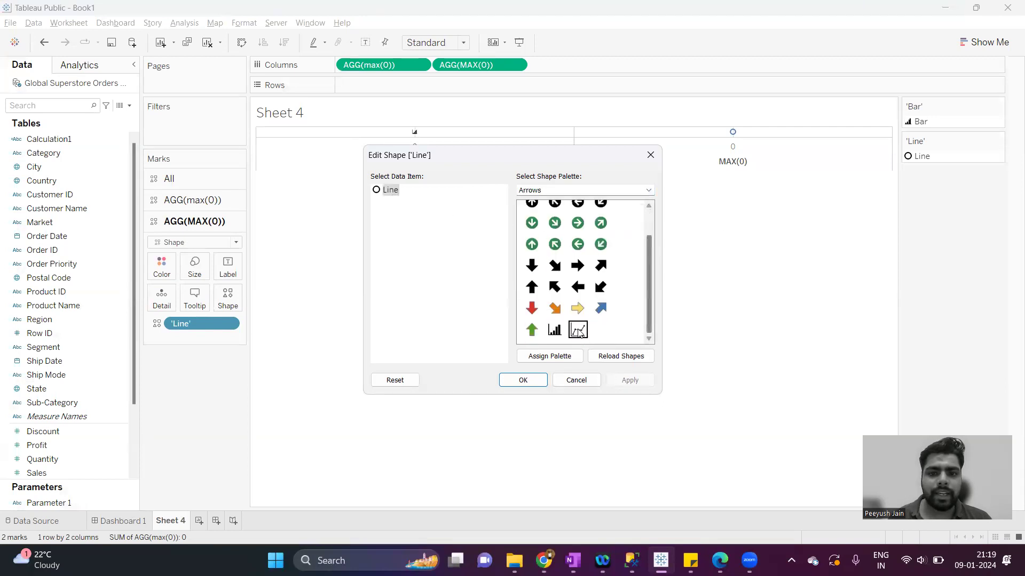
pyautogui.click(630, 380)
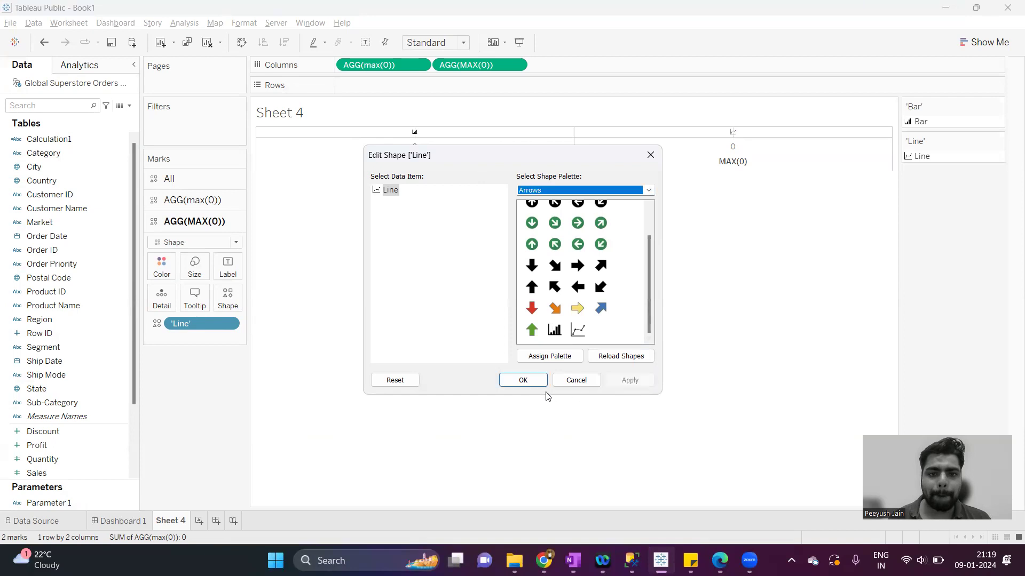
pyautogui.click(523, 381)
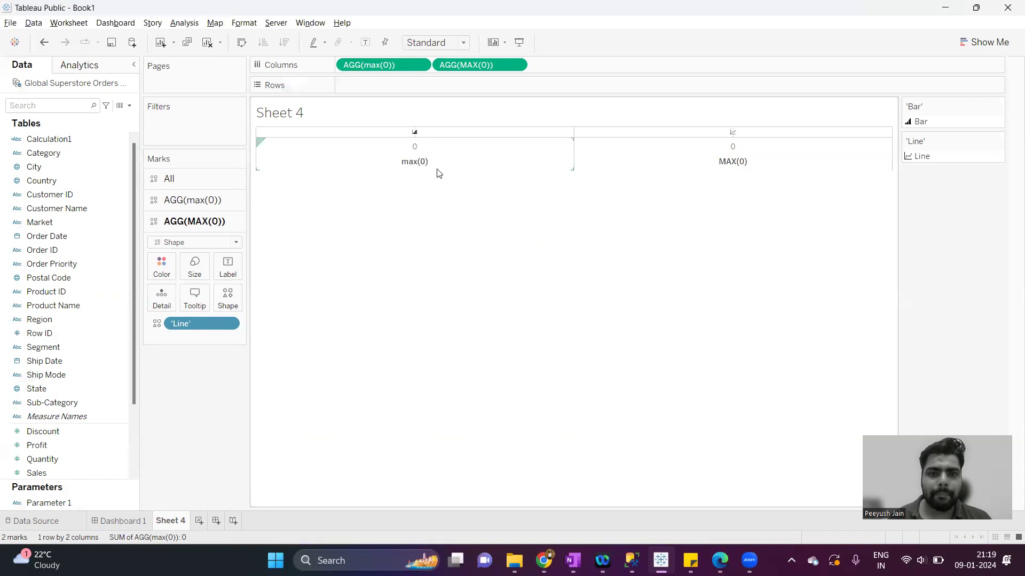
# - Hide the max(0) axis headers and drag the row border down to enlarge the icons
pyautogui.rightClick(430, 152)
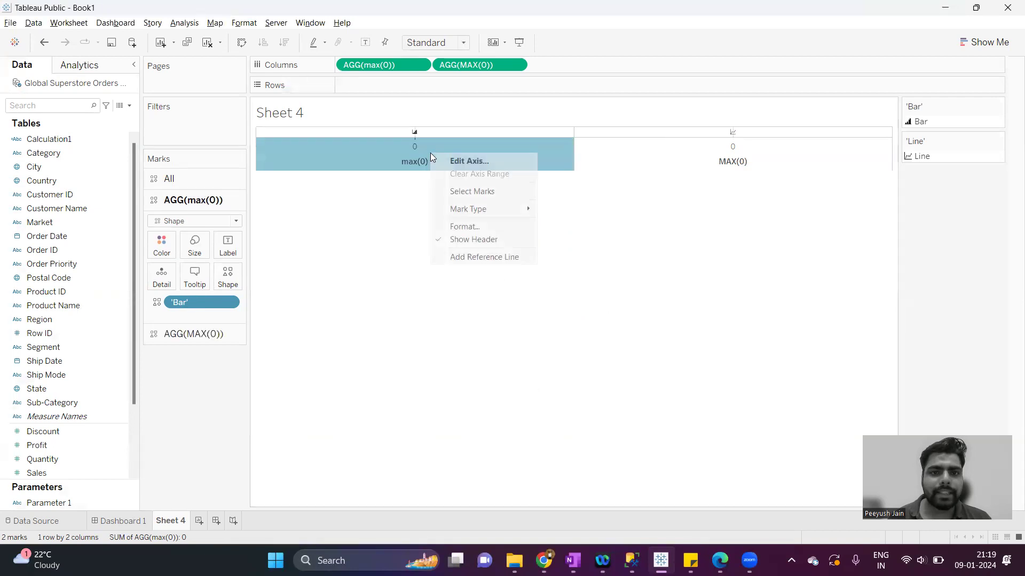
pyautogui.click(481, 239)
pyautogui.moveTo(450, 137); pyautogui.dragTo(460, 192)
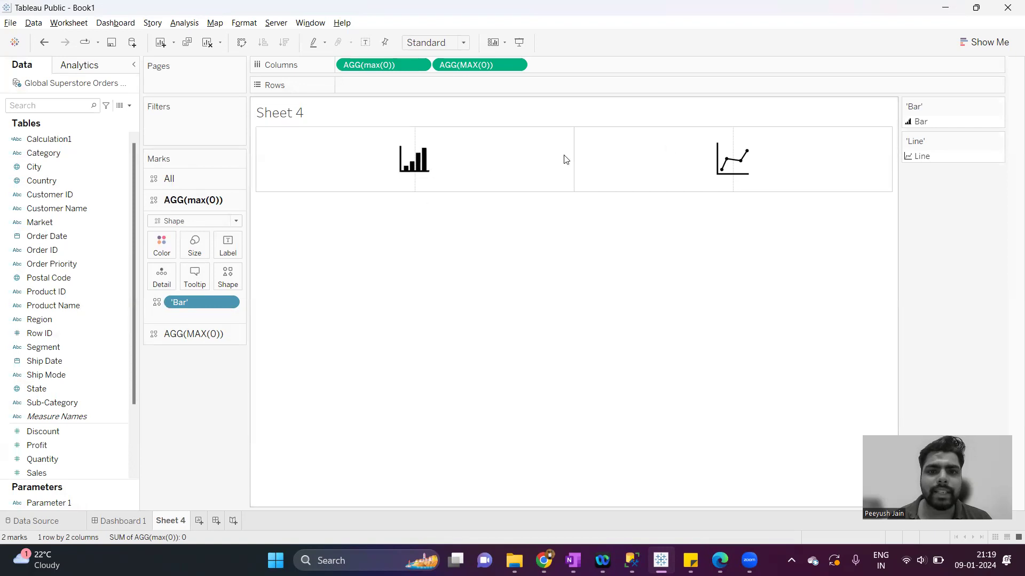
pyautogui.rightClick(494, 158)
# - Format Sheet 4 so zero lines, row dividers and column dividers are set to None
pyautogui.click(529, 207)
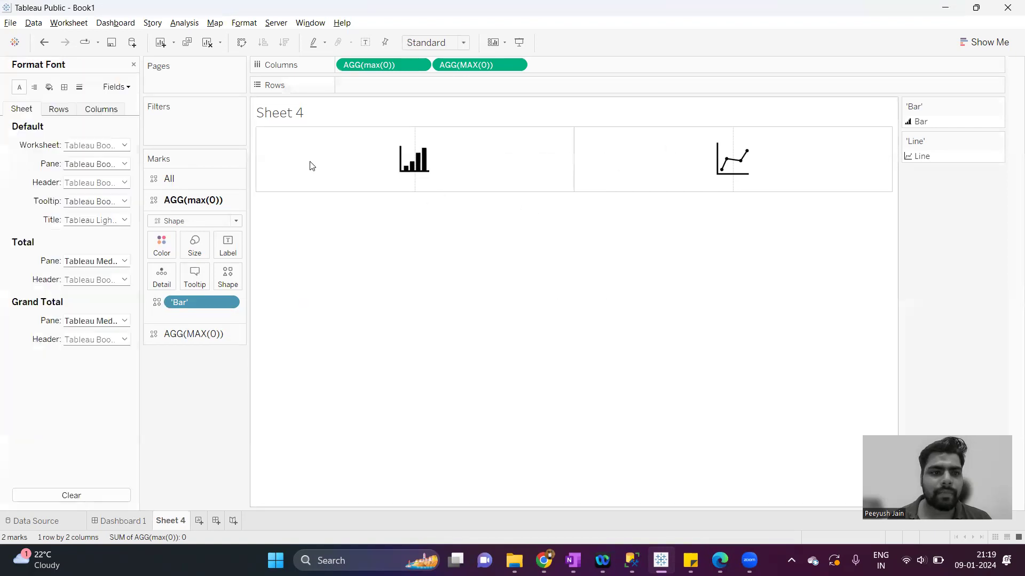
pyautogui.click(79, 87)
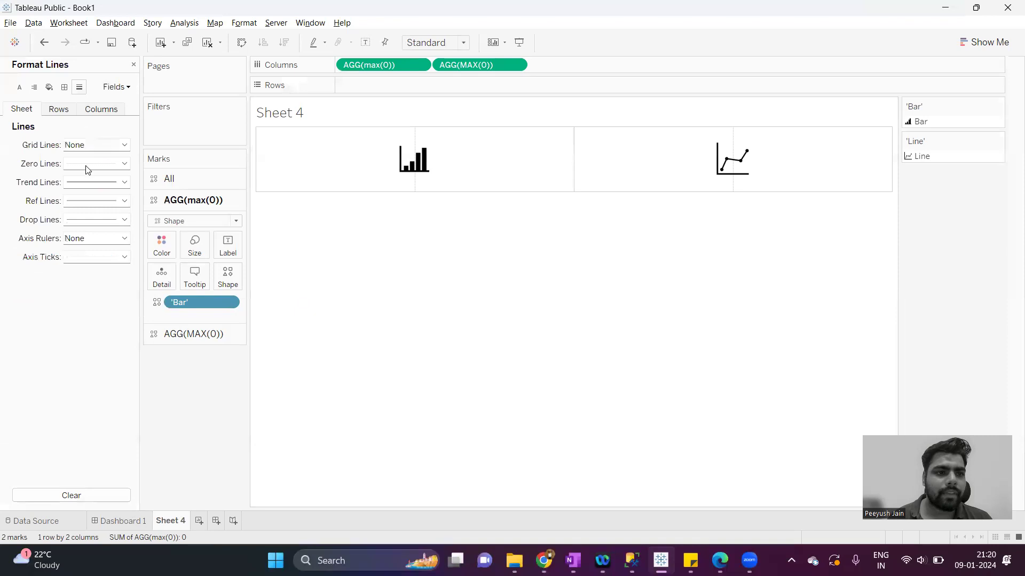
pyautogui.click(87, 165)
pyautogui.click(93, 180)
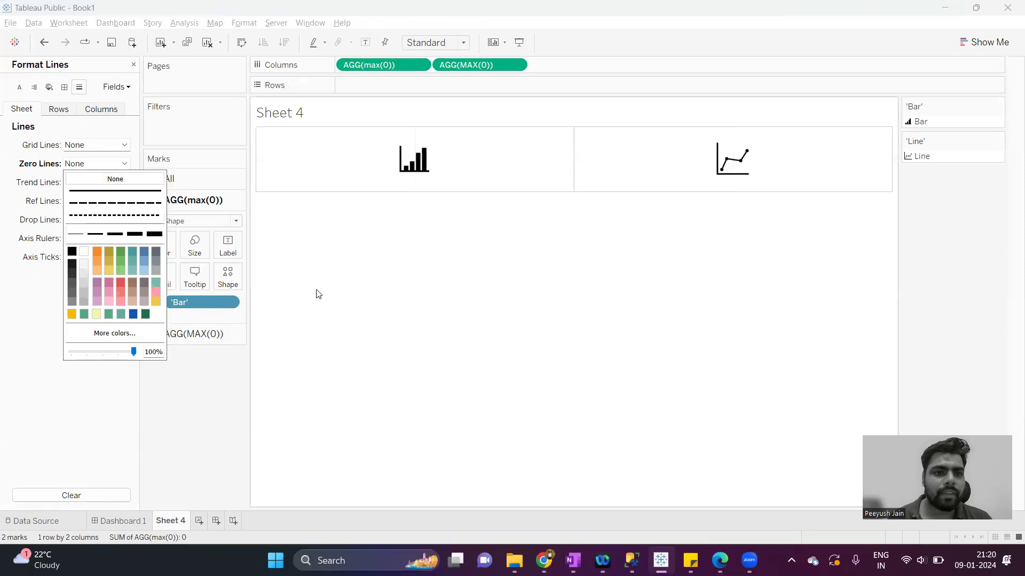
pyautogui.click(64, 87)
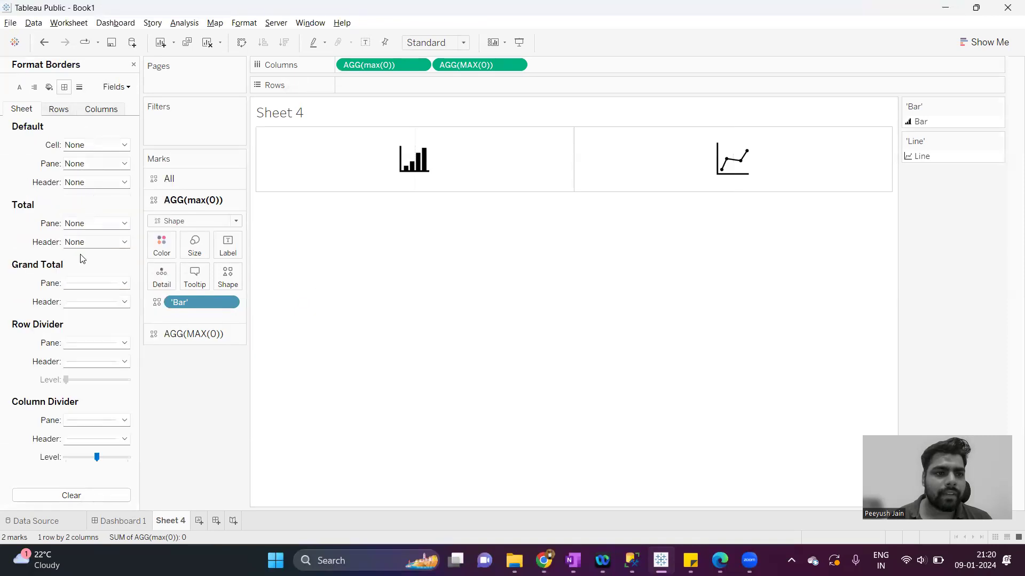
pyautogui.click(87, 342)
pyautogui.click(97, 361)
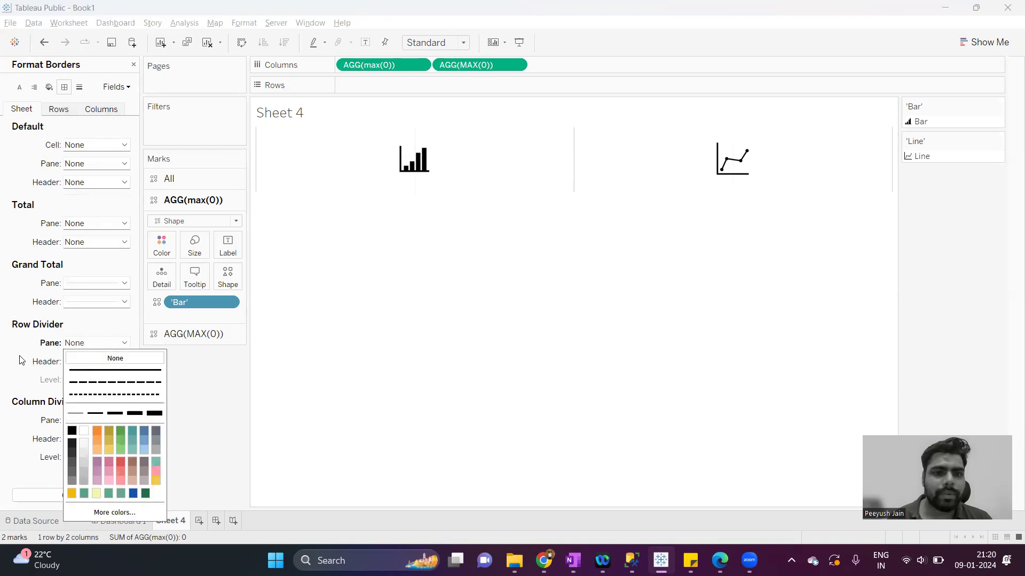
pyautogui.click(87, 421)
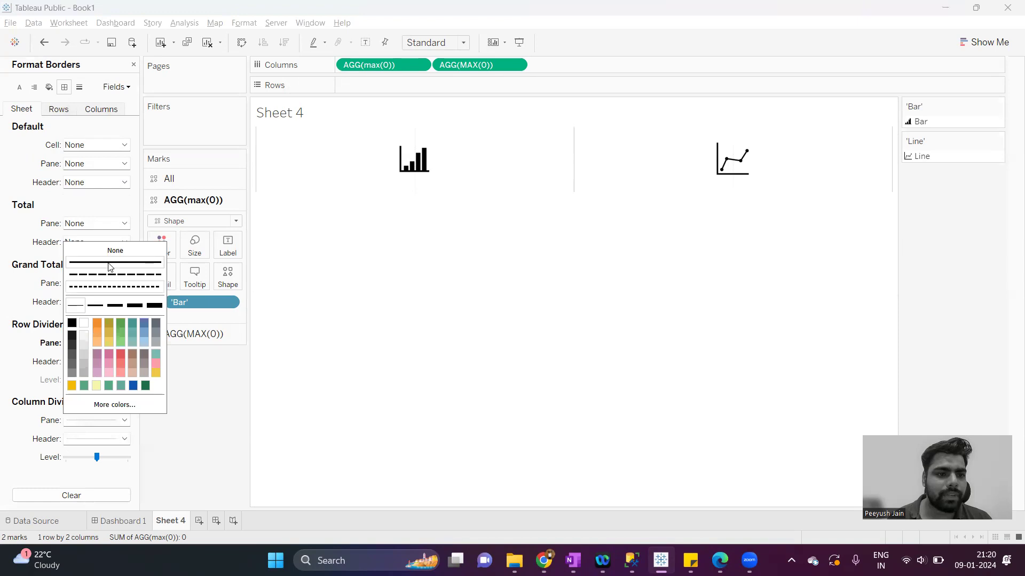
pyautogui.click(115, 250)
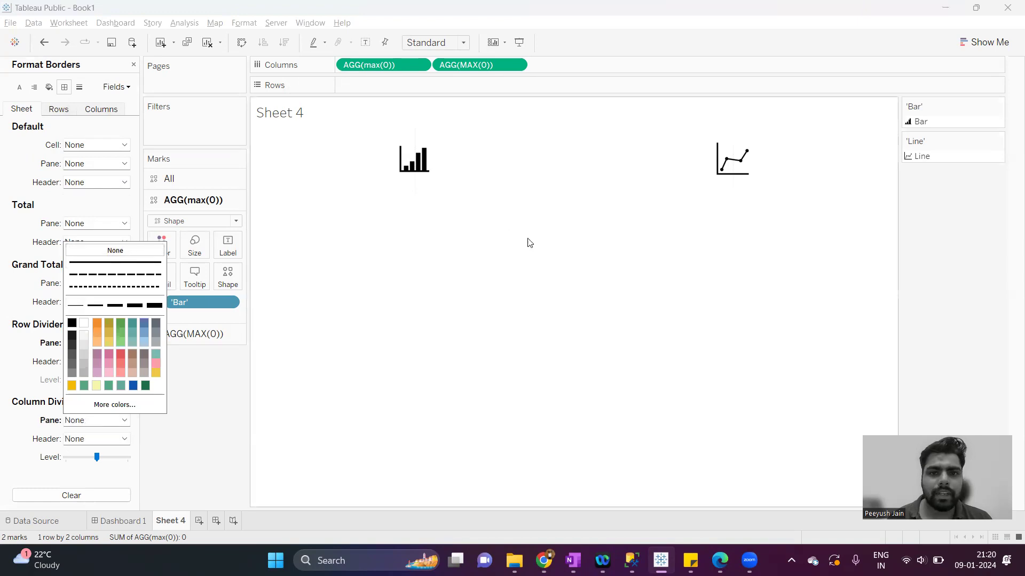
pyautogui.click(495, 289)
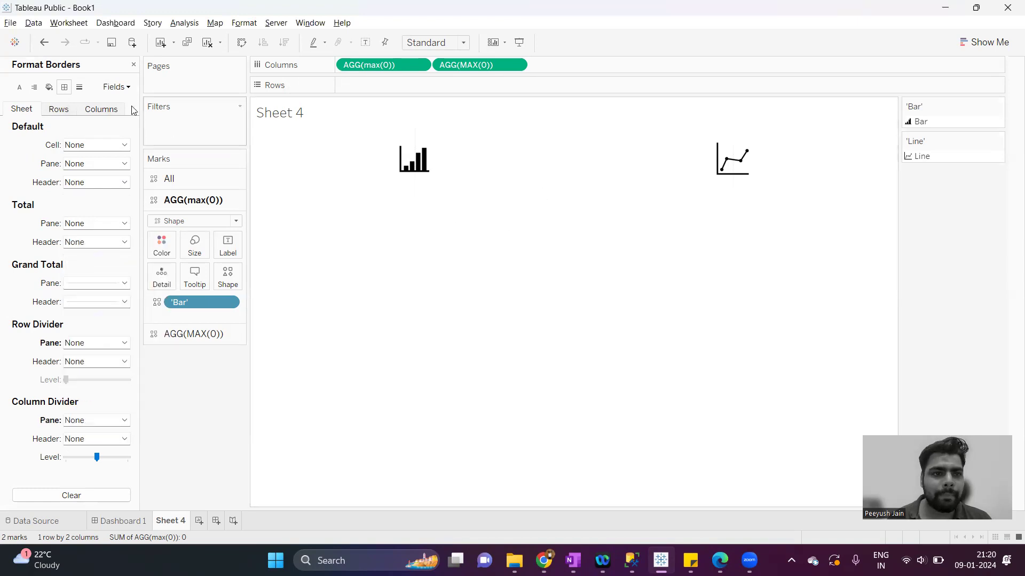
# - Set axis ticks, reference lines and column grid lines to None
pyautogui.click(79, 87)
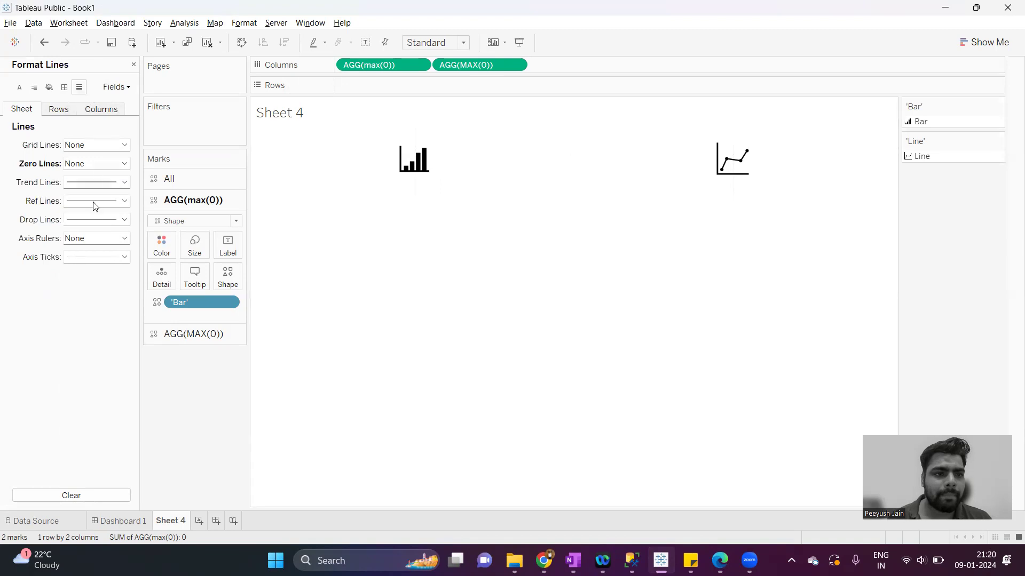
pyautogui.click(94, 258)
pyautogui.click(97, 273)
pyautogui.click(224, 432)
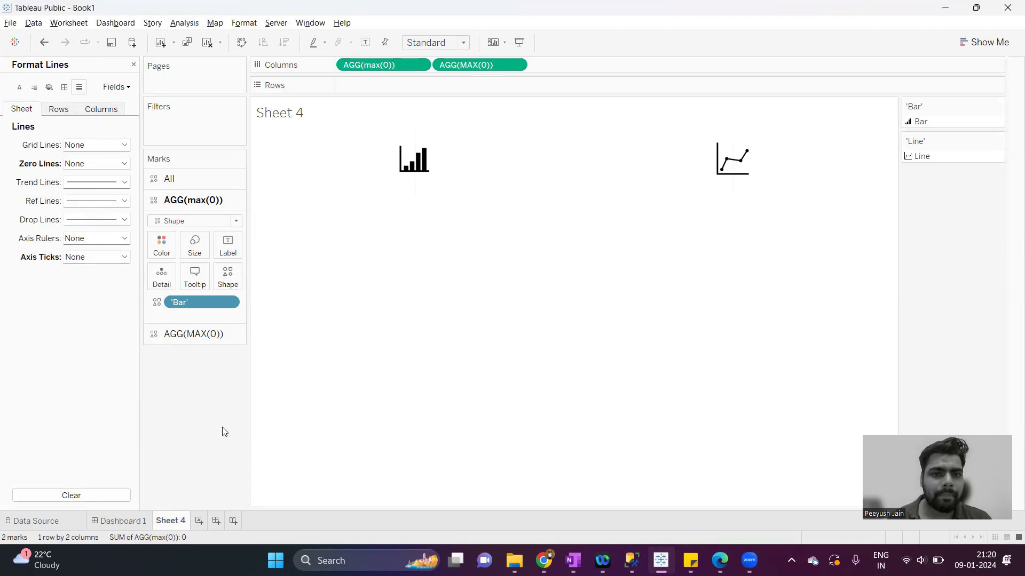
pyautogui.click(78, 225)
pyautogui.click(80, 206)
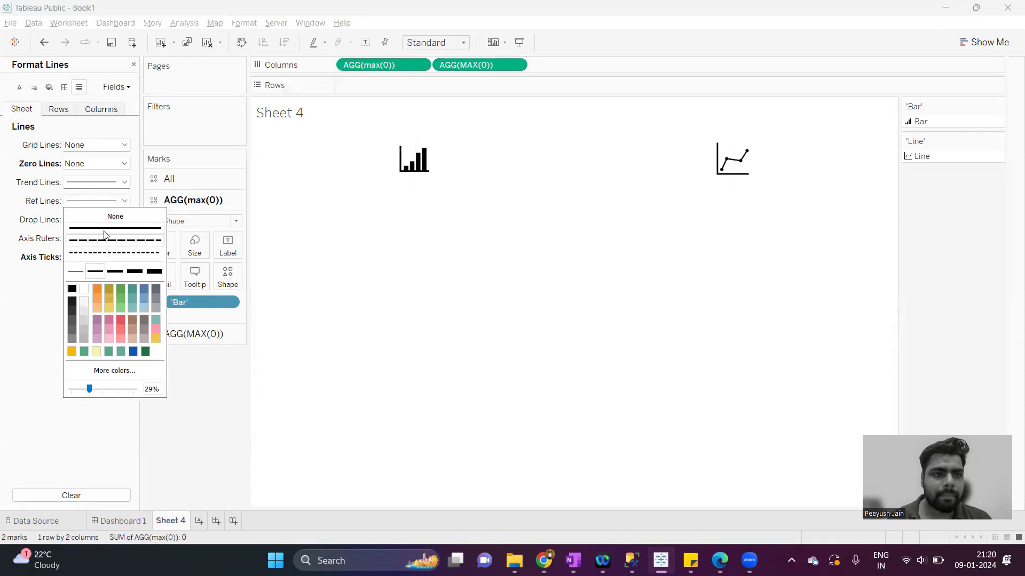
pyautogui.click(102, 216)
pyautogui.click(61, 110)
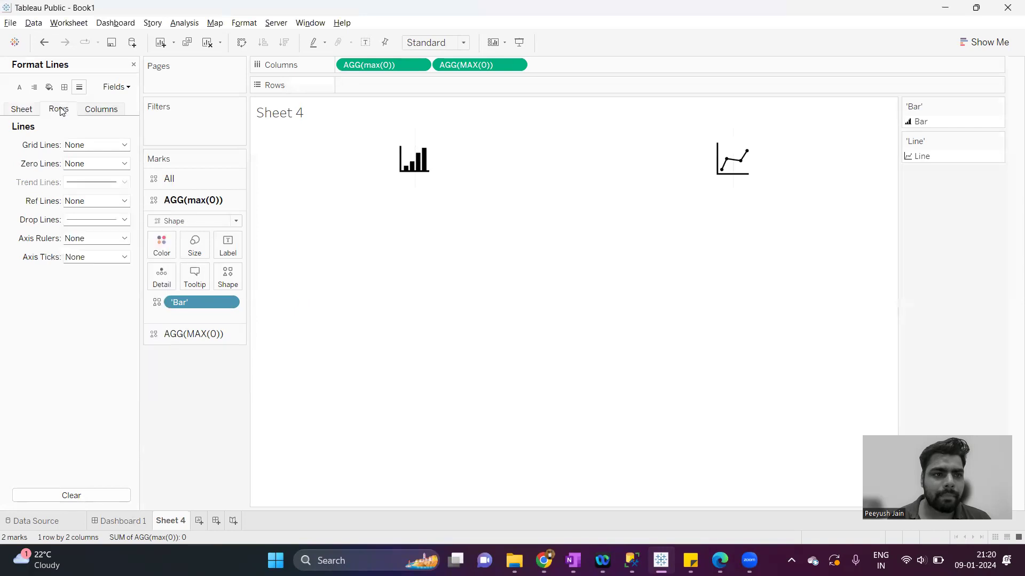
pyautogui.click(99, 114)
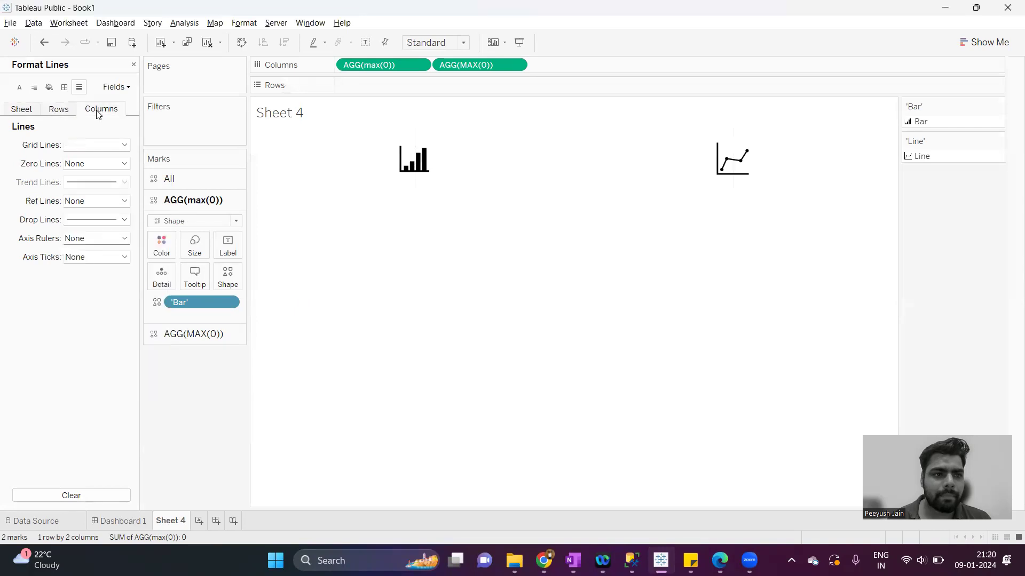
pyautogui.click(85, 144)
pyautogui.click(93, 160)
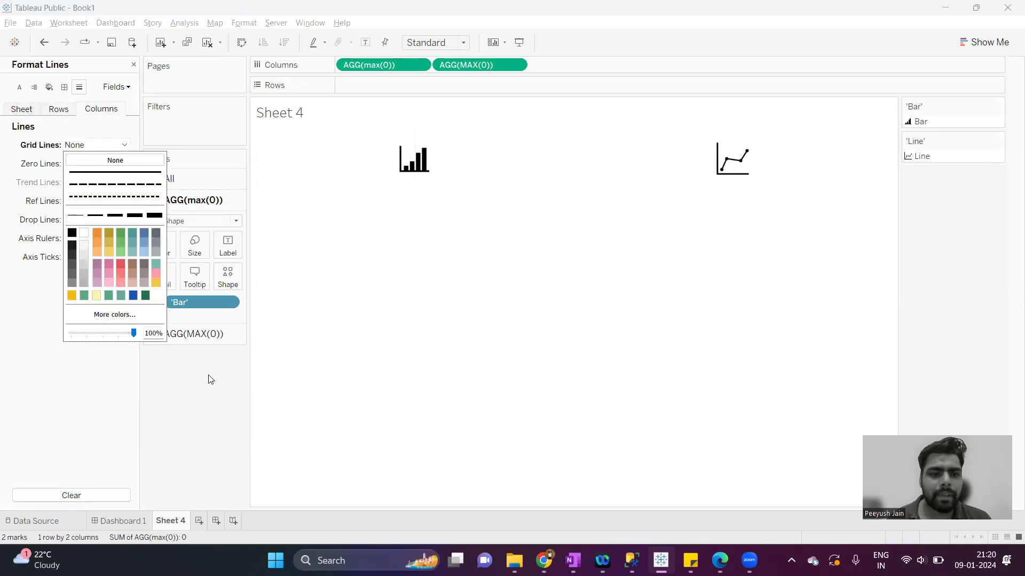
pyautogui.click(210, 379)
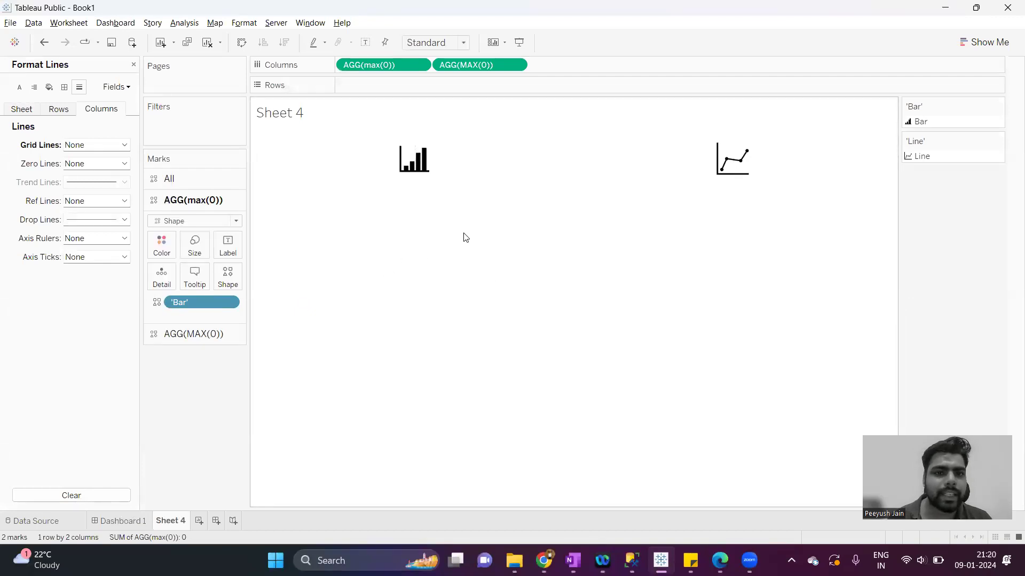
# - Create a new worksheet plotting SUM(Sales) by Category with Bar marks
pyautogui.click(198, 521)
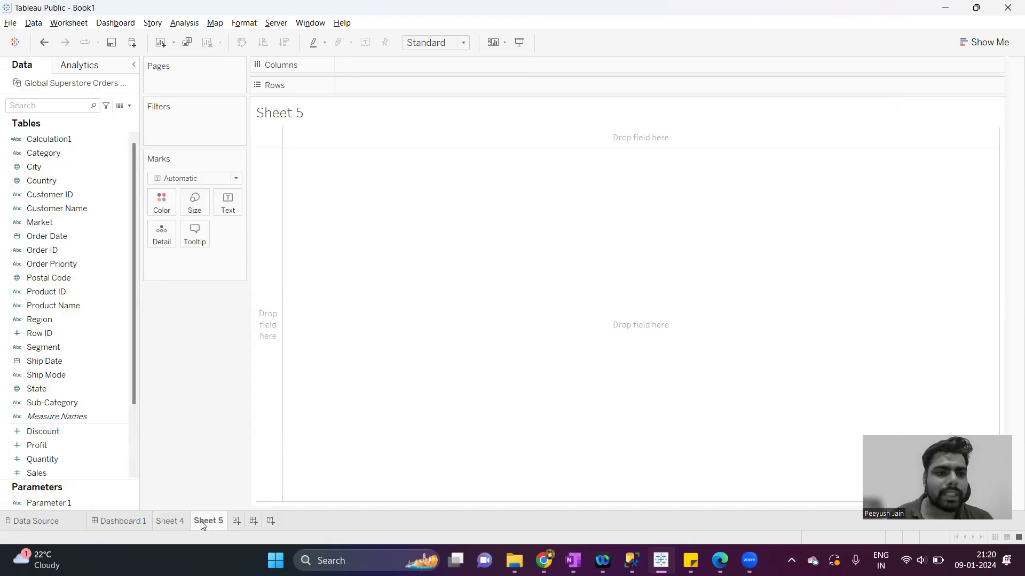
pyautogui.moveTo(53, 153); pyautogui.dragTo(494, 69)
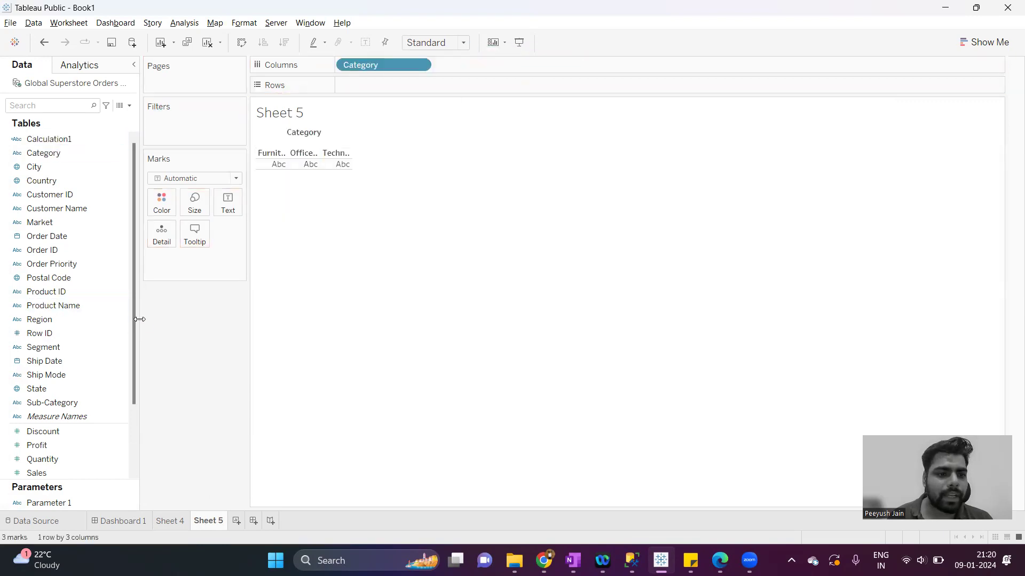
pyautogui.scroll(-2, 133, 333)
pyautogui.moveTo(69, 390); pyautogui.dragTo(466, 89)
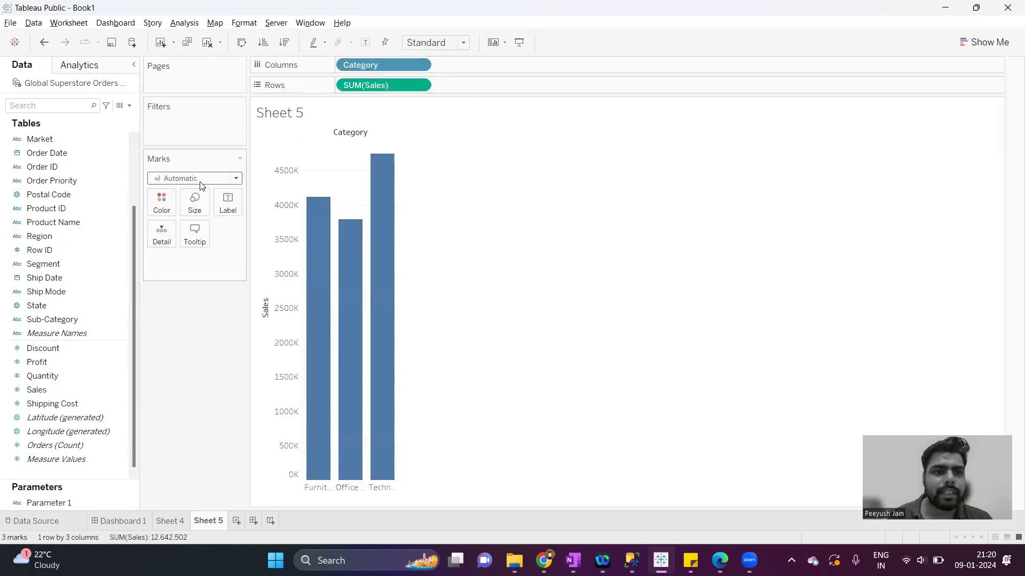
pyautogui.click(201, 181)
pyautogui.click(191, 207)
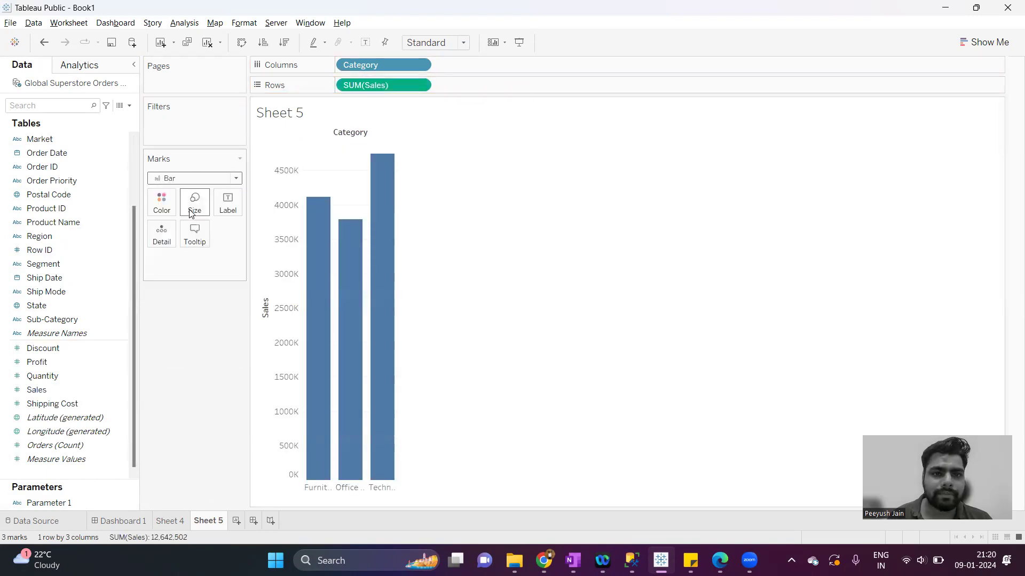
# - Rename the new worksheet 'Bar Chart', dismissing the duplicate-name error
pyautogui.doubleClick(212, 521)
pyautogui.write('Bar Chart')
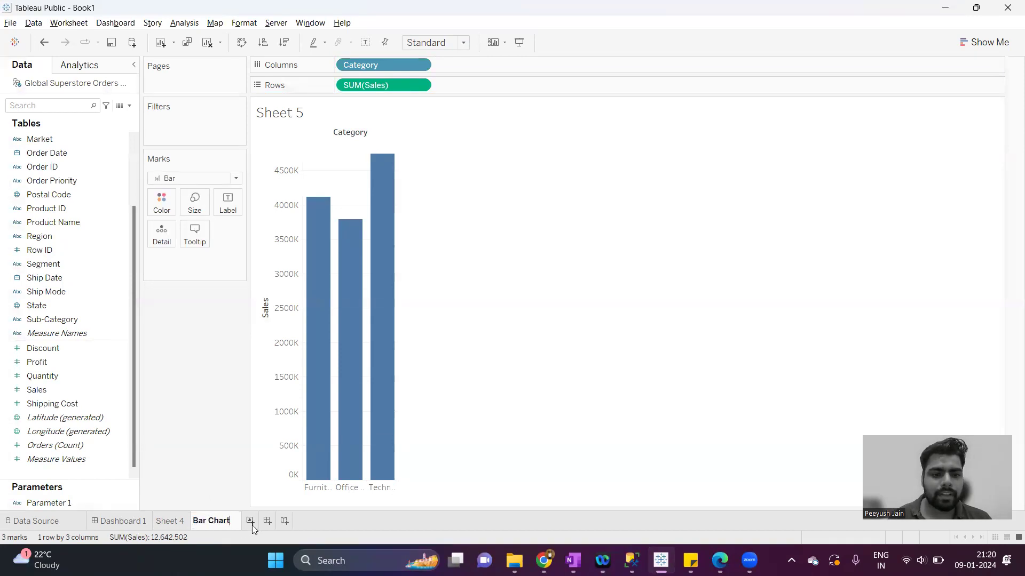
pyautogui.press('Return')
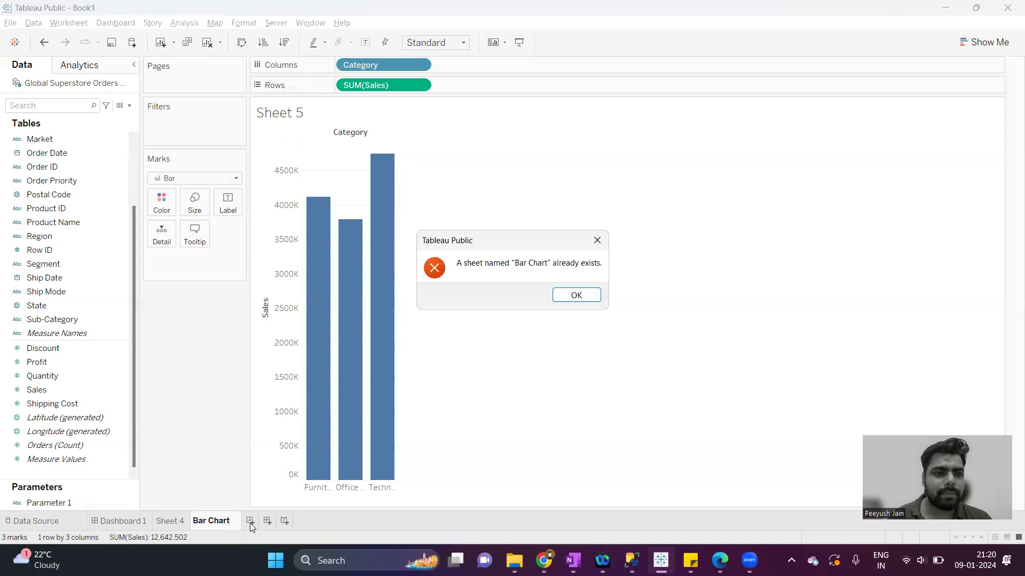
pyautogui.click(585, 301)
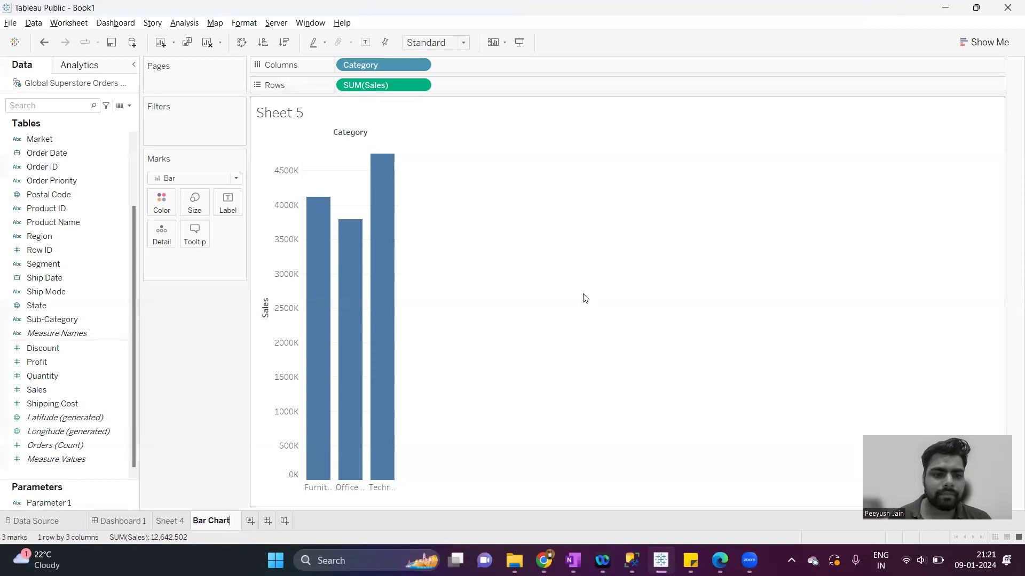
pyautogui.click(586, 299)
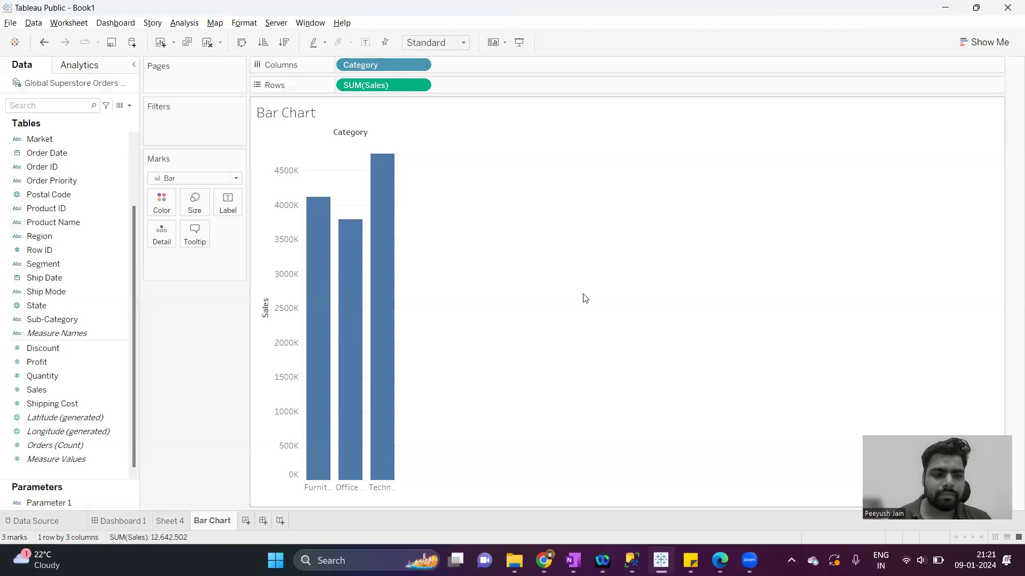
# - Build a new SUM(Sales) by Category line chart, fitting it and Bar Chart to Entire View
pyautogui.click(252, 521)
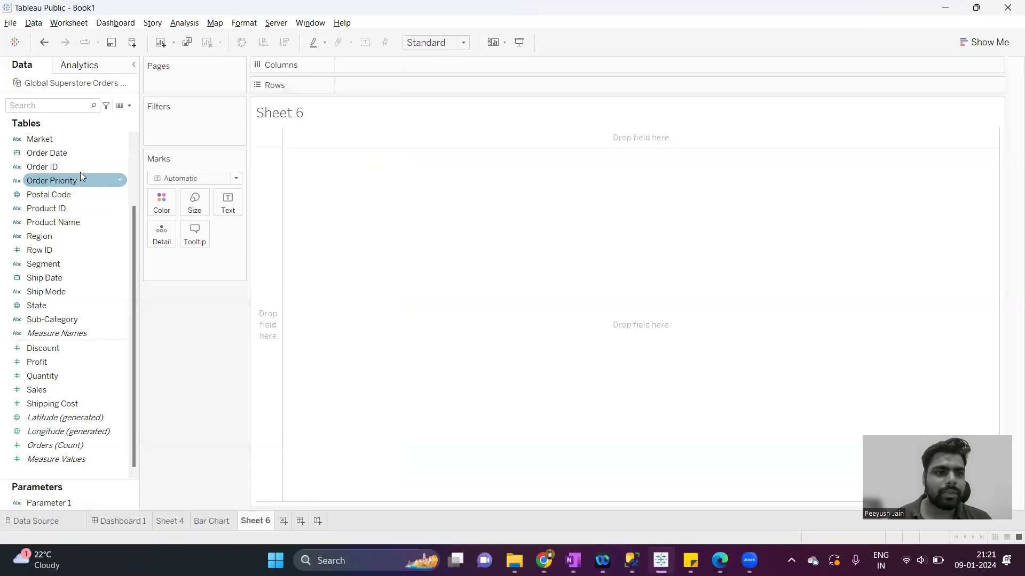
pyautogui.scroll(2, 133, 183)
pyautogui.moveTo(78, 156); pyautogui.dragTo(407, 68)
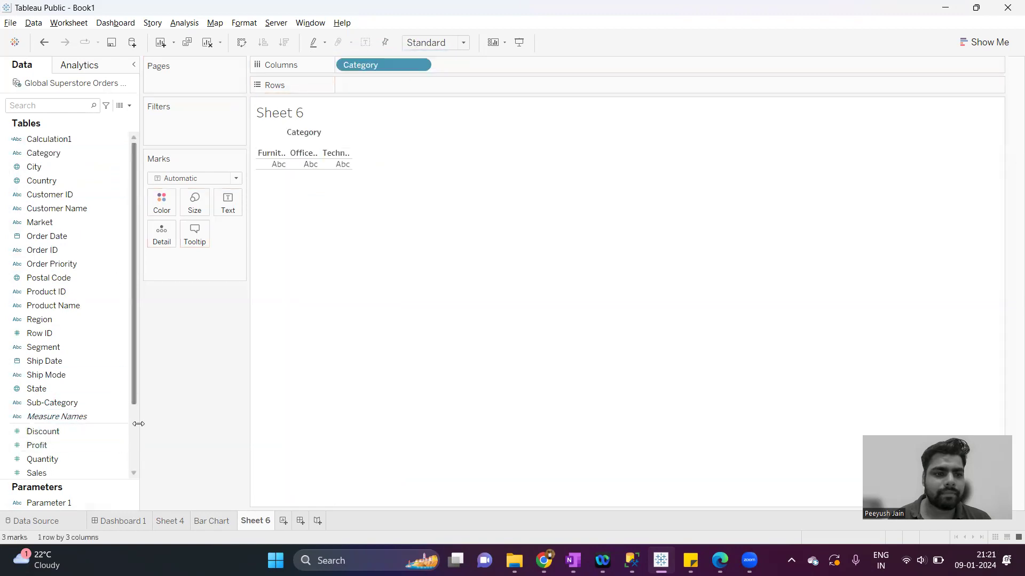
pyautogui.moveTo(84, 471); pyautogui.dragTo(481, 81)
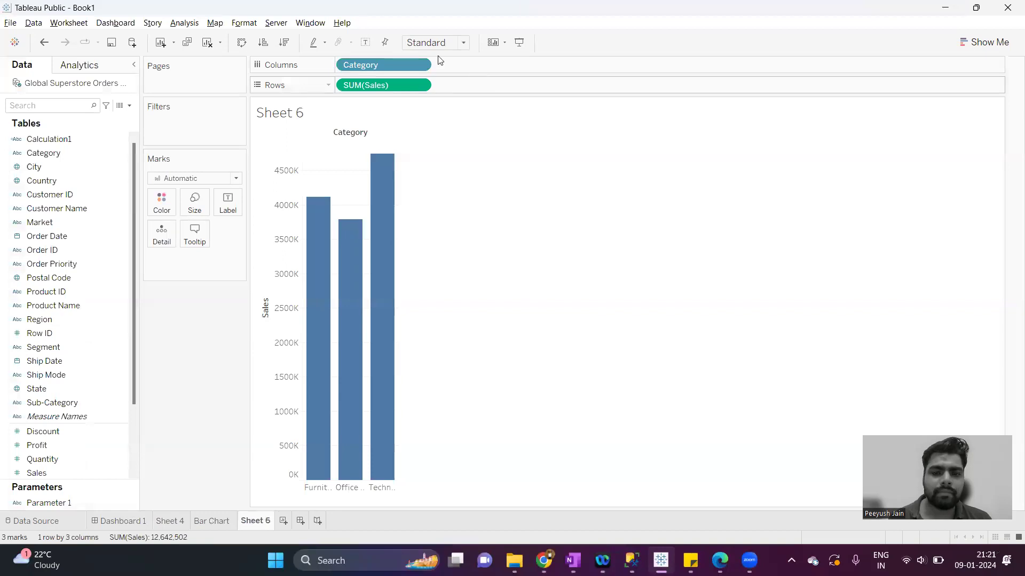
pyautogui.click(196, 554)
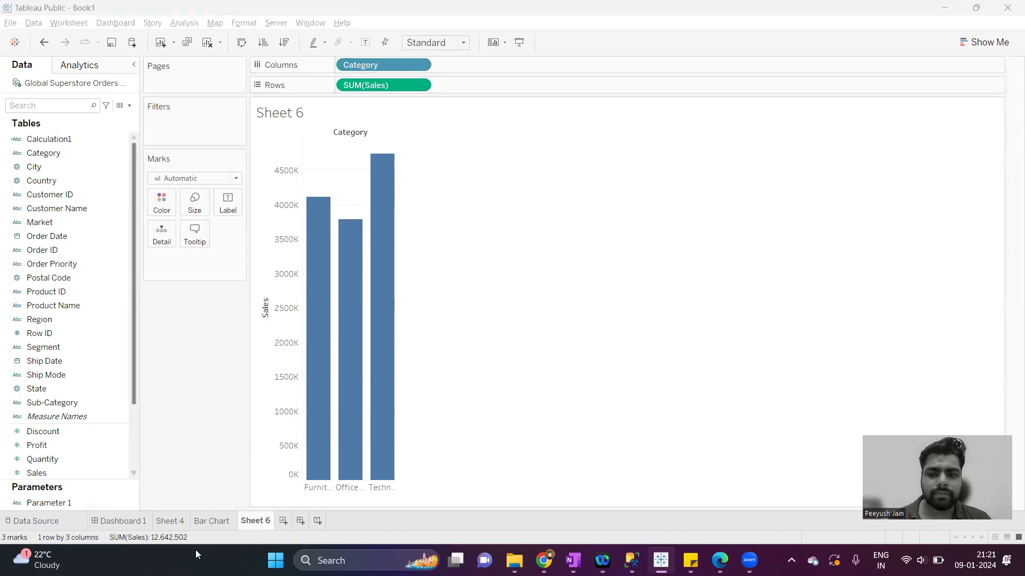
pyautogui.click(425, 43)
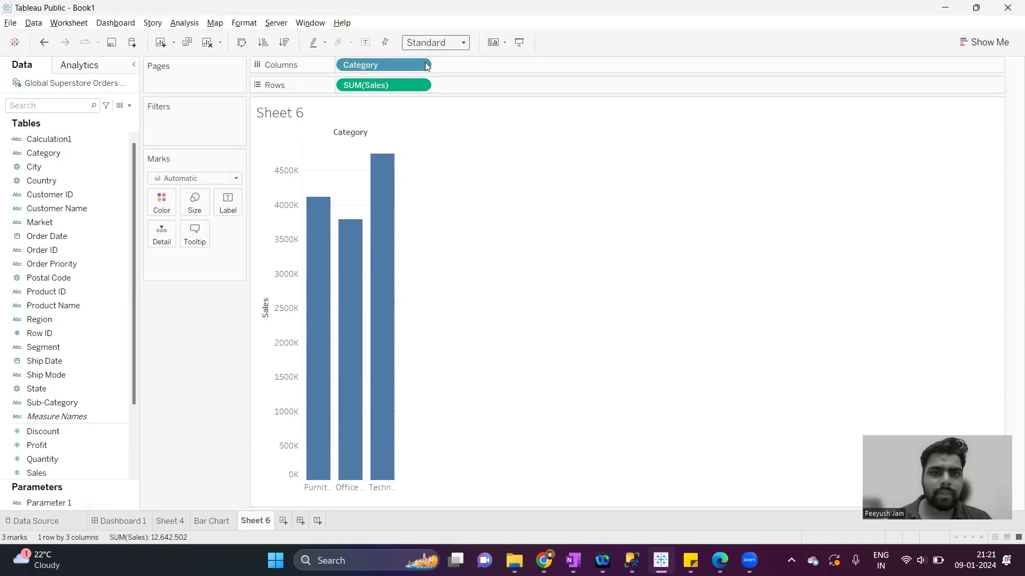
pyautogui.click(432, 91)
pyautogui.click(236, 178)
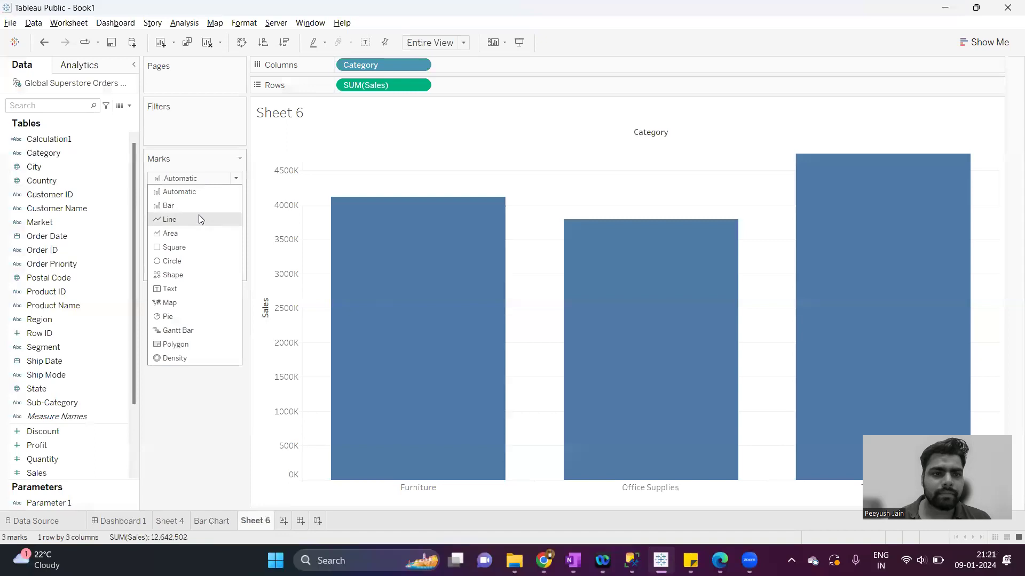
pyautogui.click(198, 215)
pyautogui.click(213, 521)
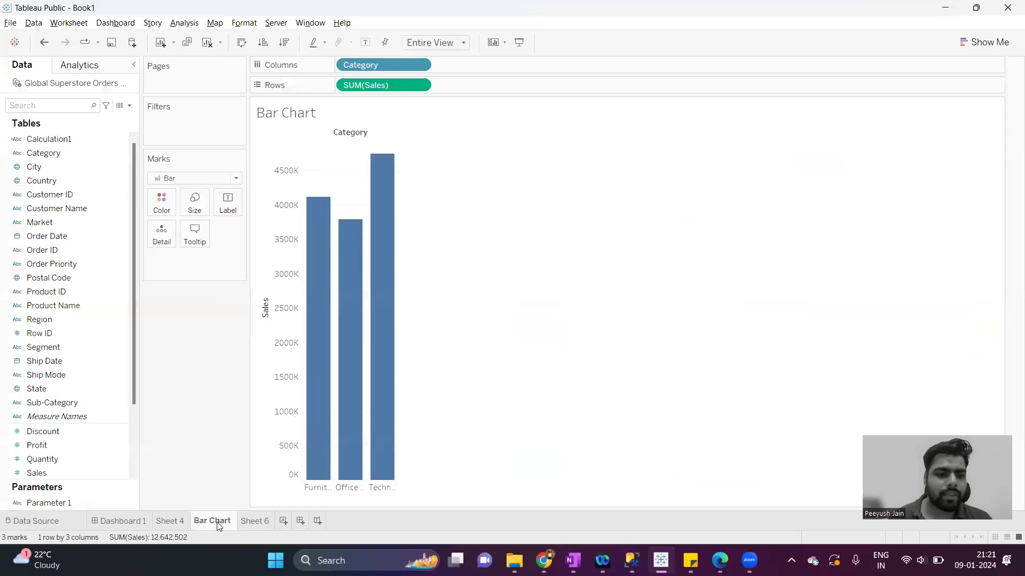
pyautogui.click(430, 43)
pyautogui.click(430, 91)
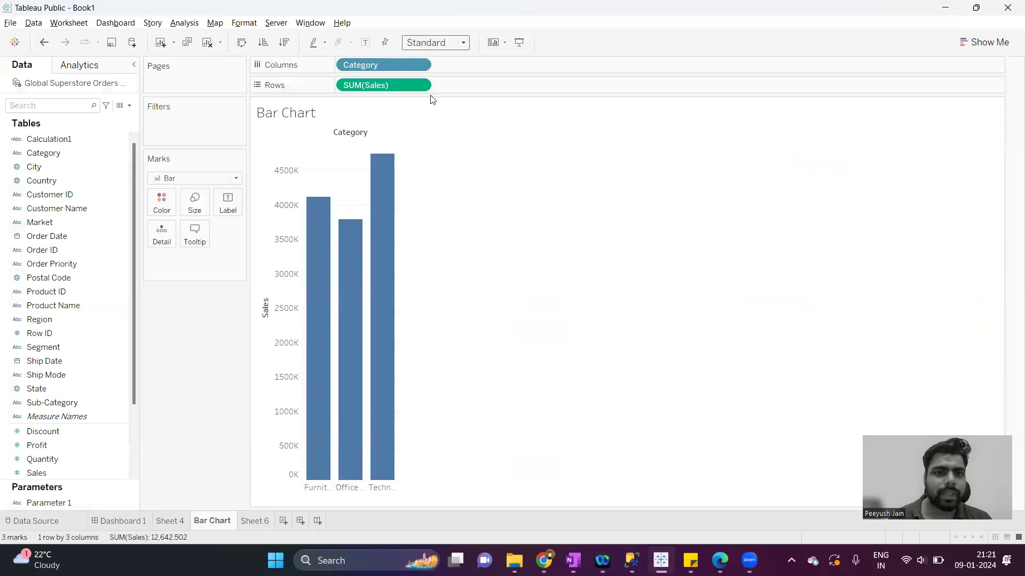
# - Rename the line chart worksheet 'Line Chart'
pyautogui.doubleClick(254, 519)
pyautogui.write('Line Chart')
pyautogui.press('Return')
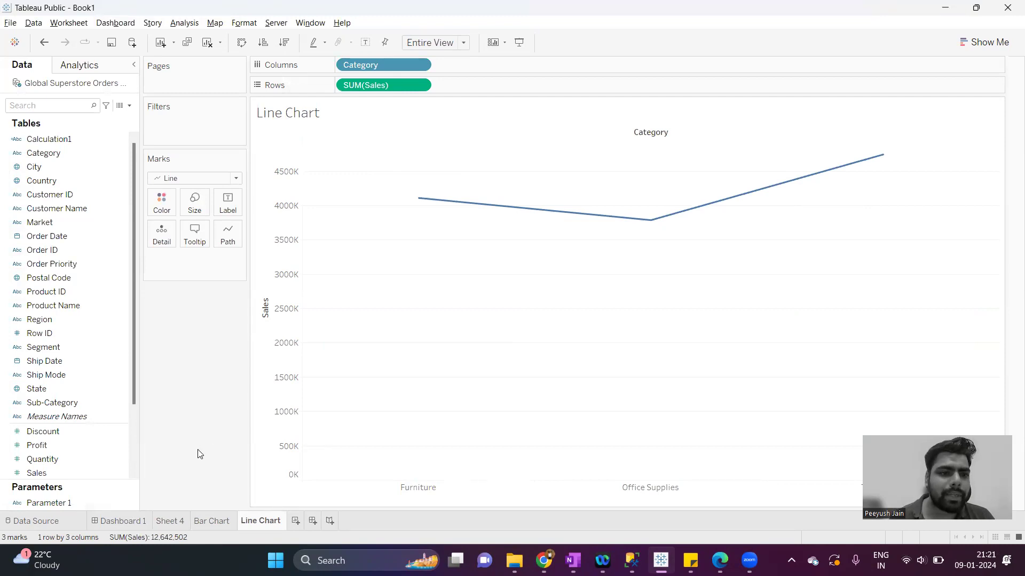
# - Create a parameter named Select Chart of String type with a List of allowable values
pyautogui.click(129, 105)
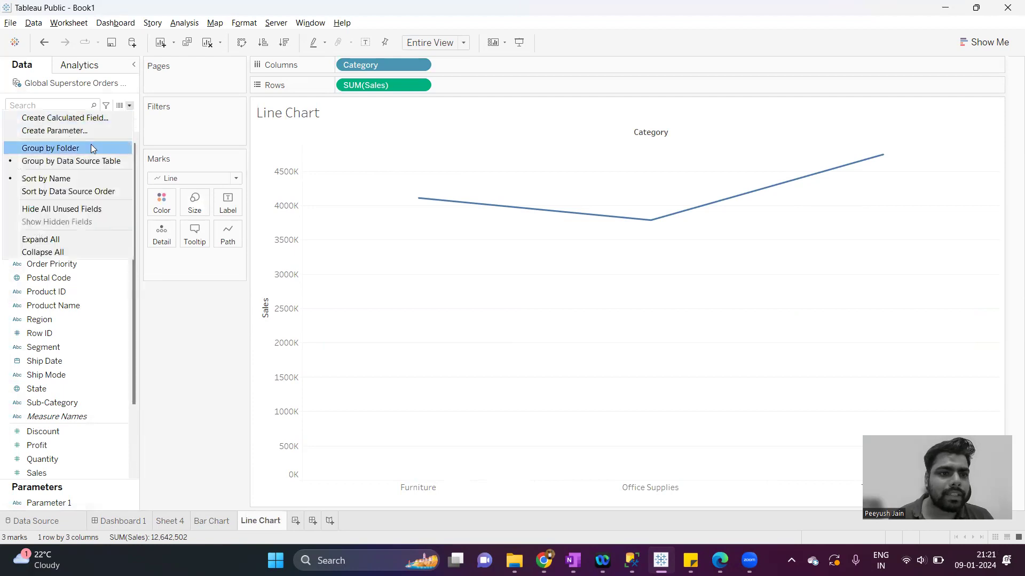
pyautogui.click(89, 132)
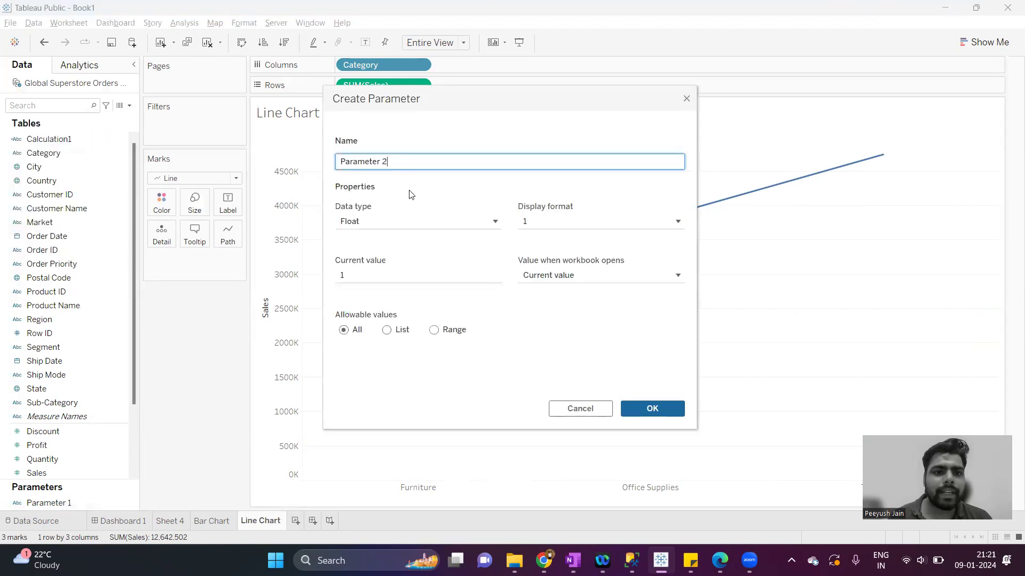
pyautogui.write('Select Chart')
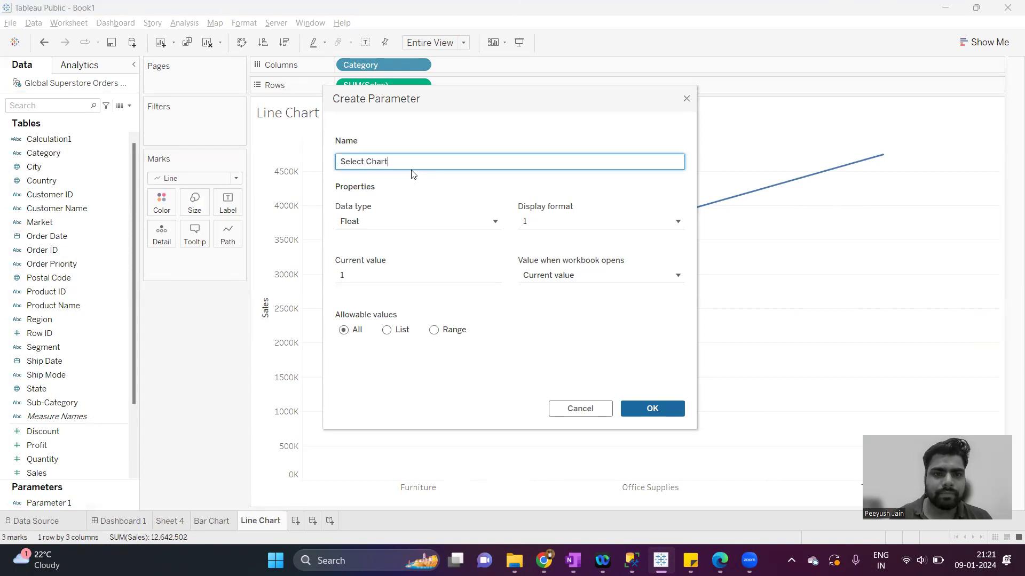
pyautogui.press('Tab')
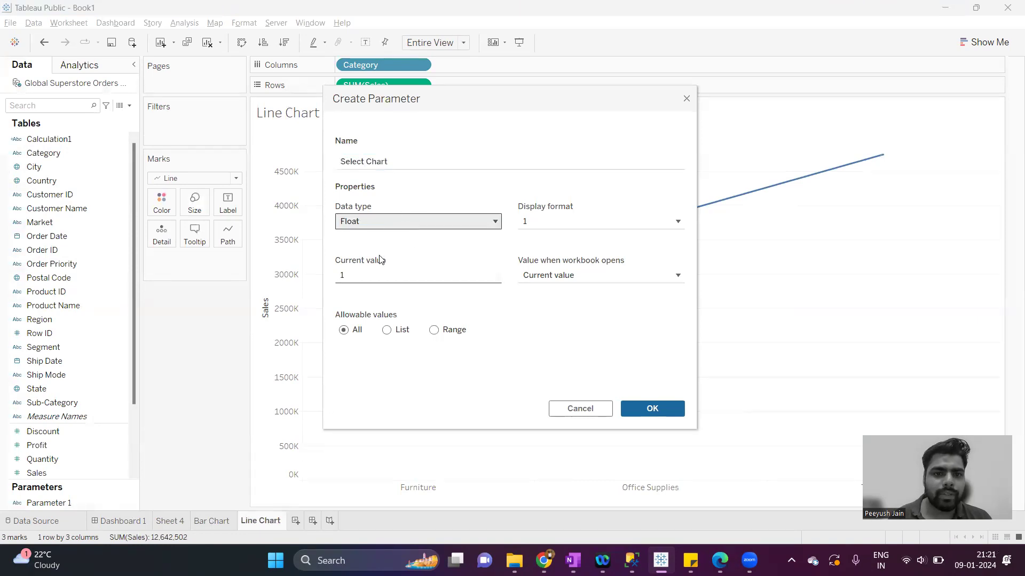
pyautogui.click(392, 219)
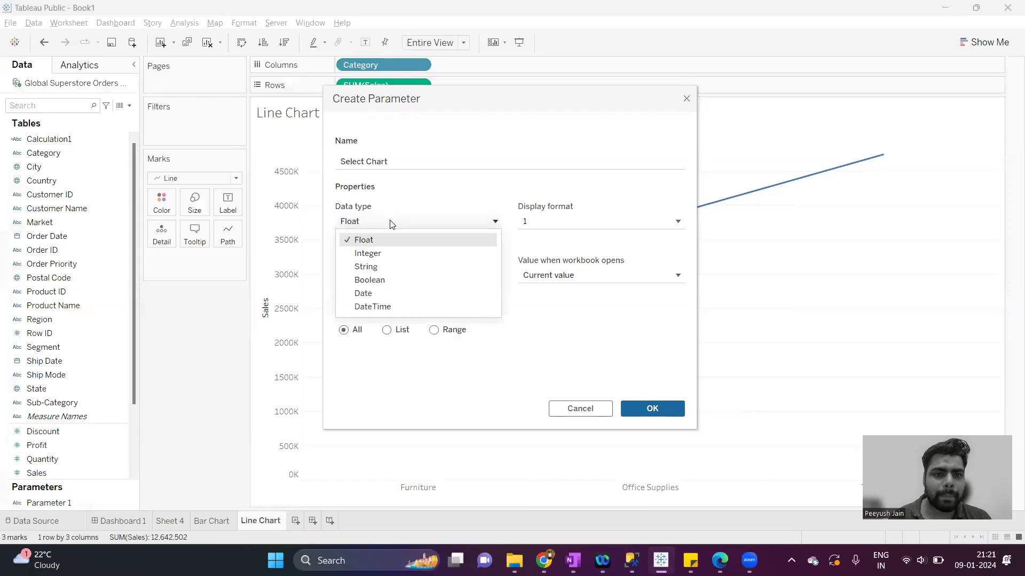
pyautogui.click(382, 267)
pyautogui.click(389, 331)
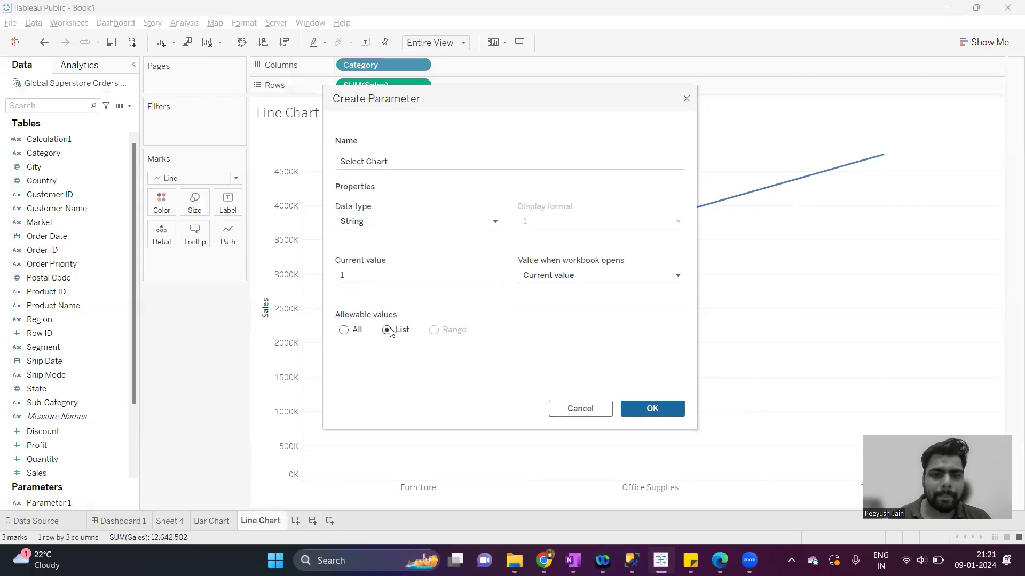
# - Add Bar and Line as the parameter's allowed values and save it
pyautogui.click(373, 375)
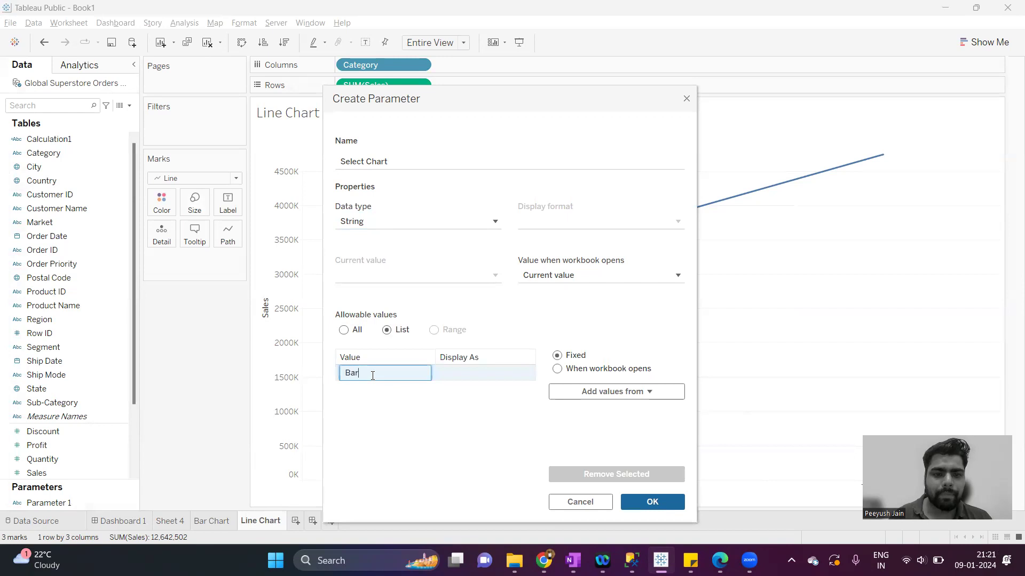
pyautogui.write('Bar')
pyautogui.press('Return')
pyautogui.click(369, 387)
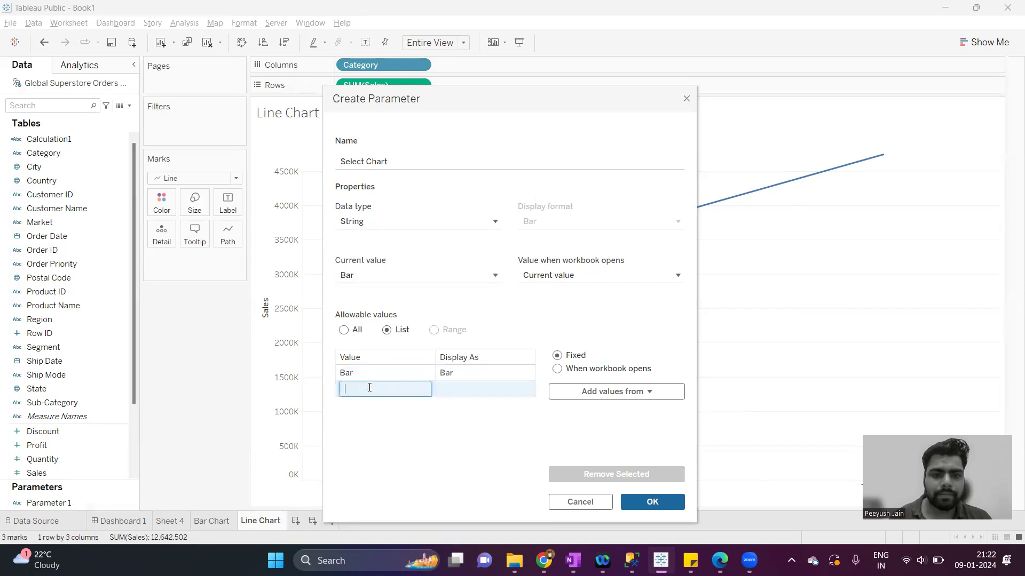
pyautogui.write('Line')
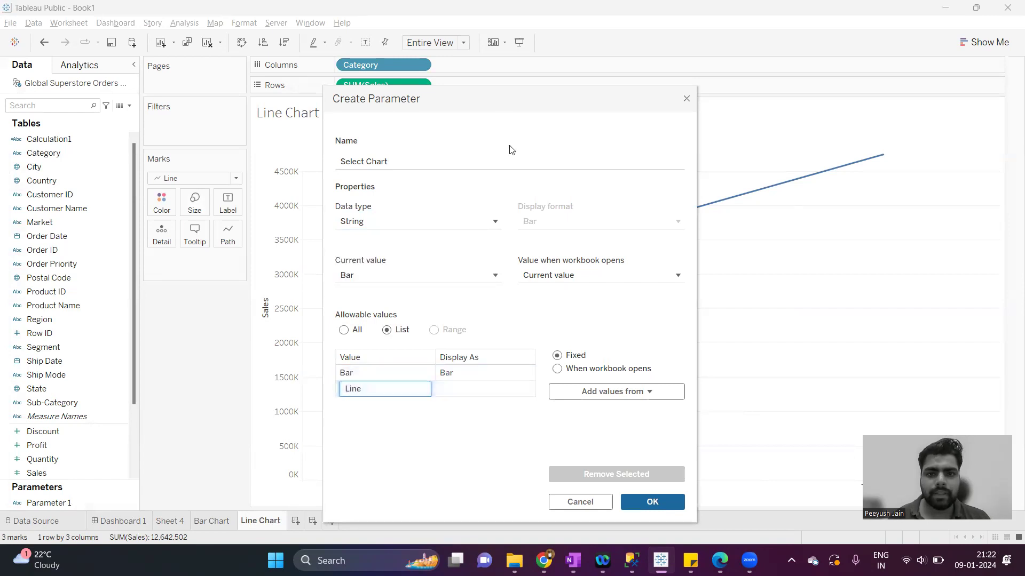
pyautogui.moveTo(499, 91); pyautogui.dragTo(436, 22)
pyautogui.press('Return')
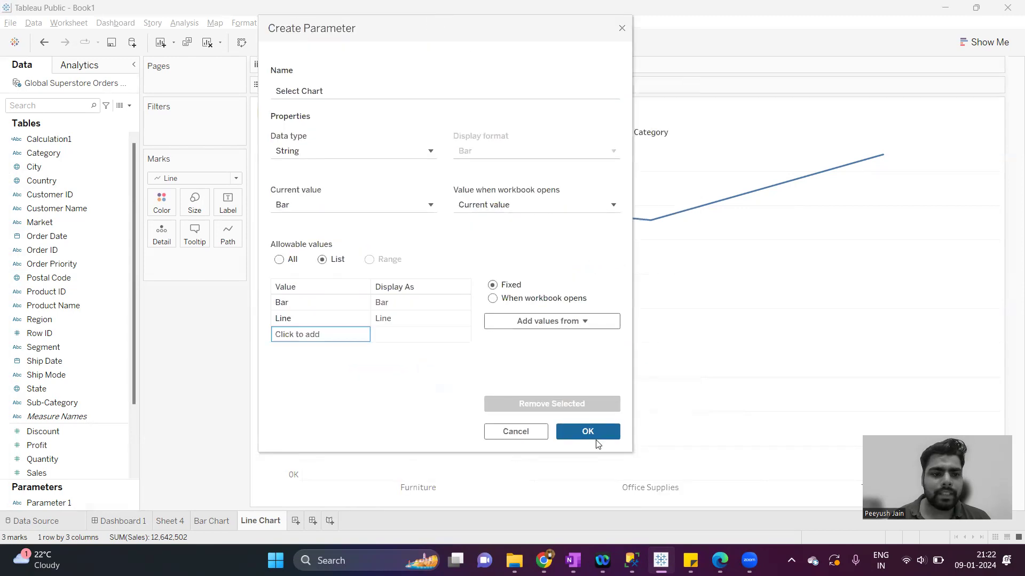
pyautogui.click(596, 438)
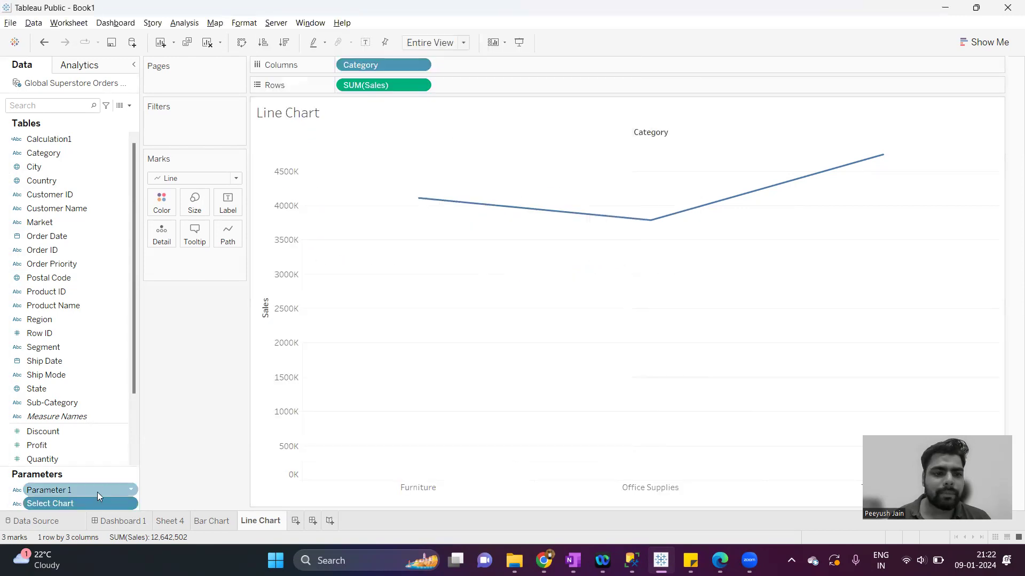
# - Show the Select Chart parameter control and create Calculation2 from [Select Chart]
pyautogui.rightClick(89, 503)
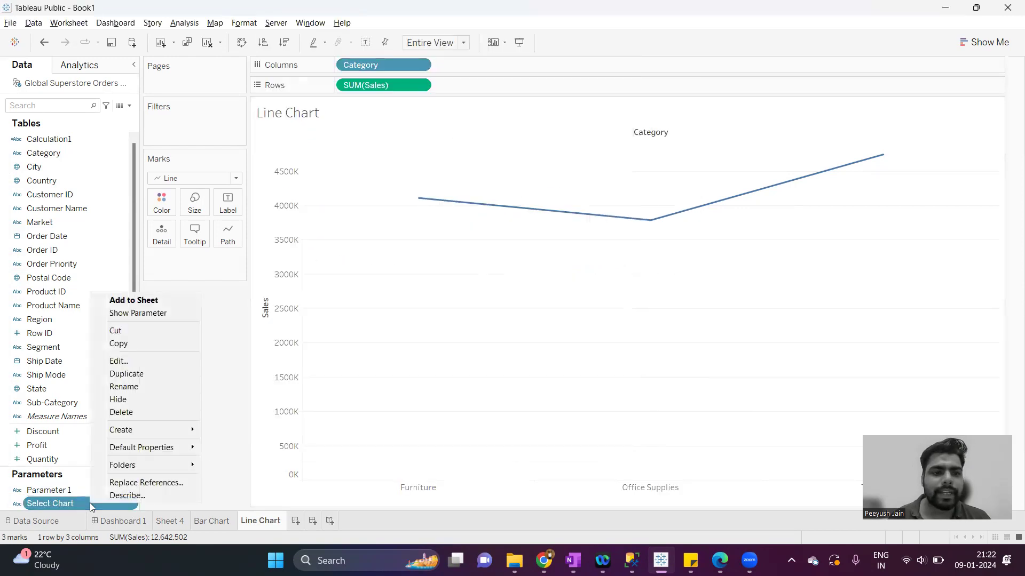
pyautogui.click(147, 309)
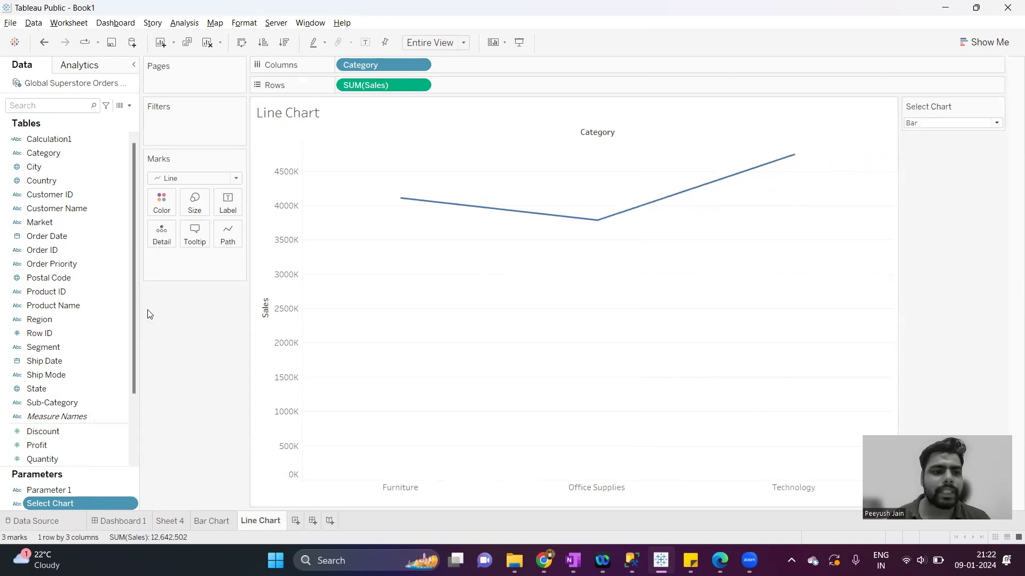
pyautogui.rightClick(91, 501)
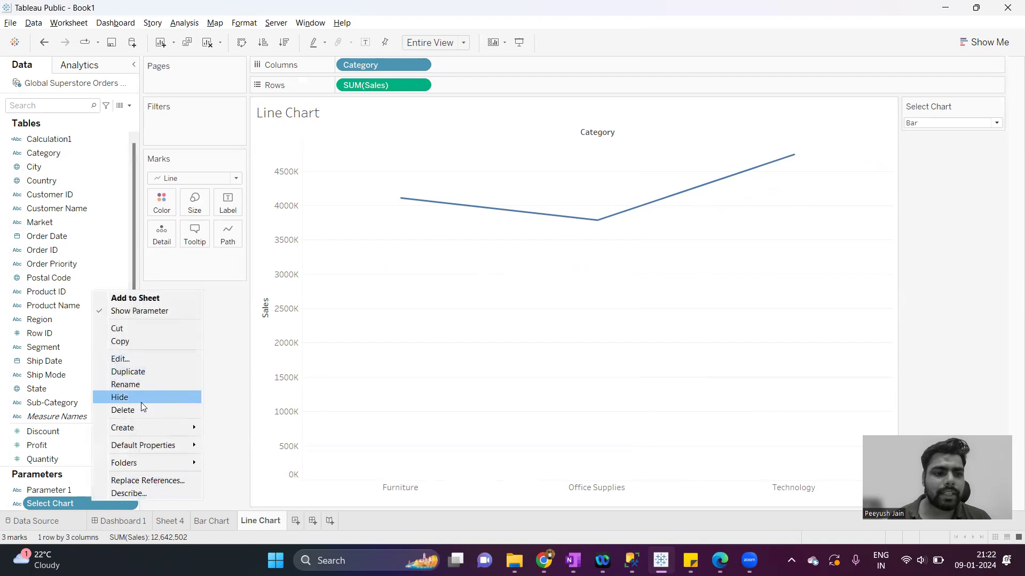
pyautogui.moveTo(171, 427)
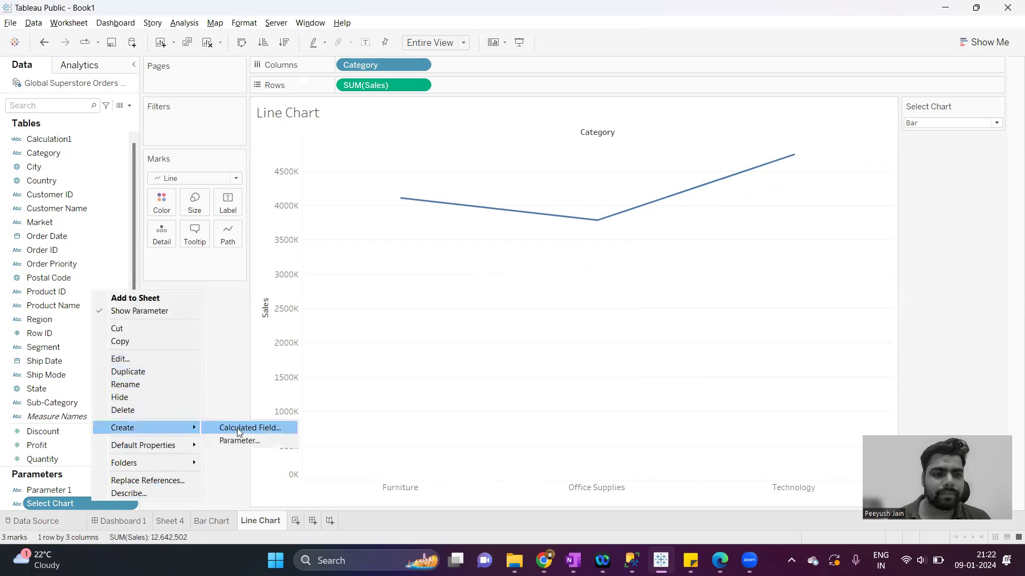
pyautogui.click(246, 427)
pyautogui.moveTo(411, 151); pyautogui.dragTo(414, 107)
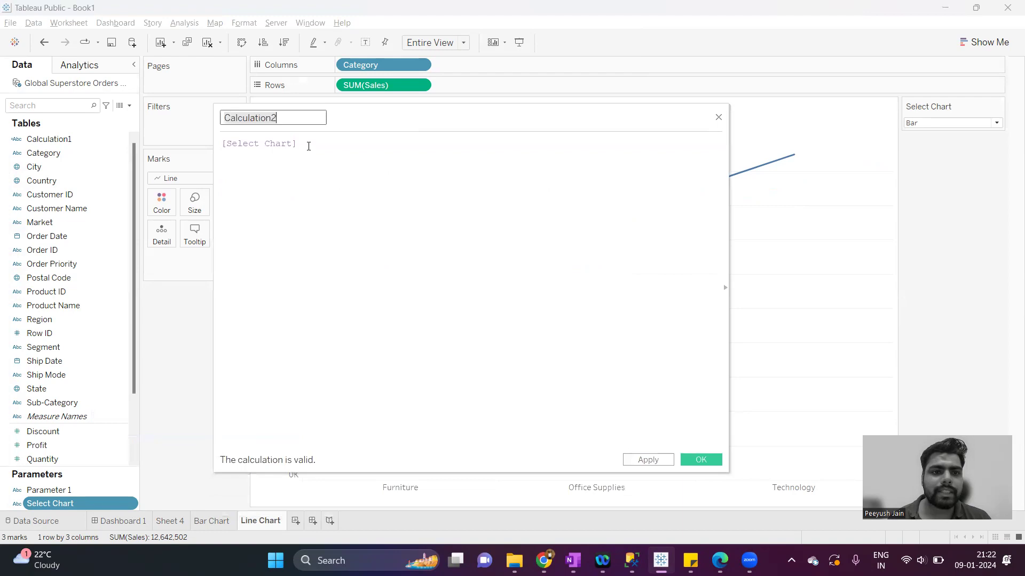
pyautogui.click(701, 460)
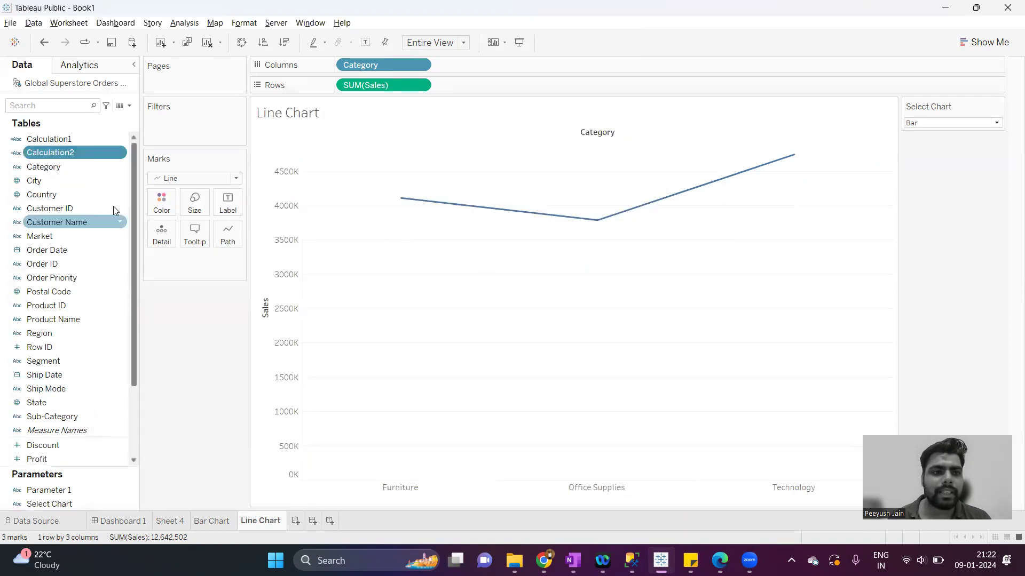
# - Filter the Line Chart sheet on Calculation2 with the custom value Line
pyautogui.moveTo(72, 149); pyautogui.dragTo(211, 140)
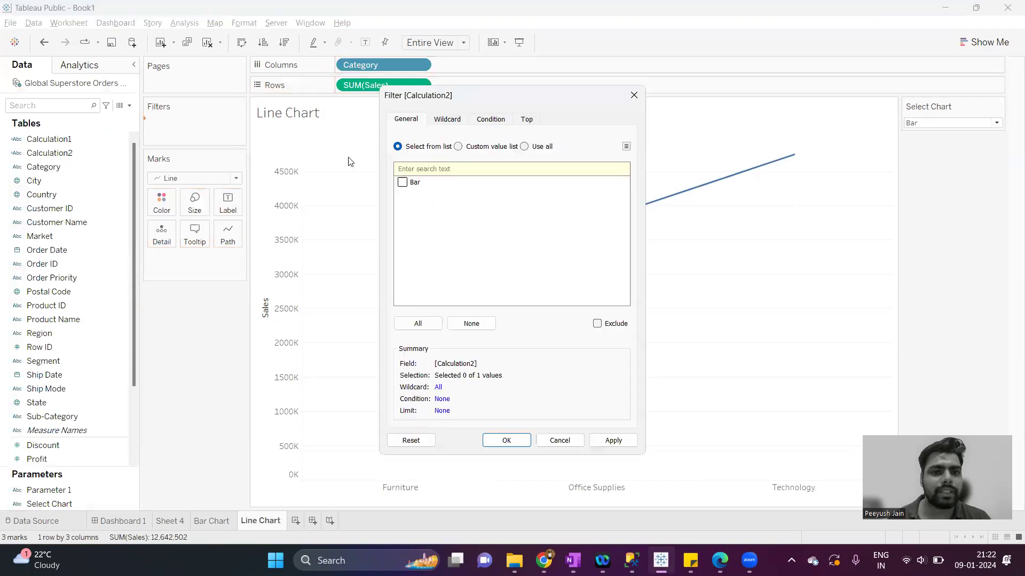
pyautogui.click(458, 147)
pyautogui.write('Line')
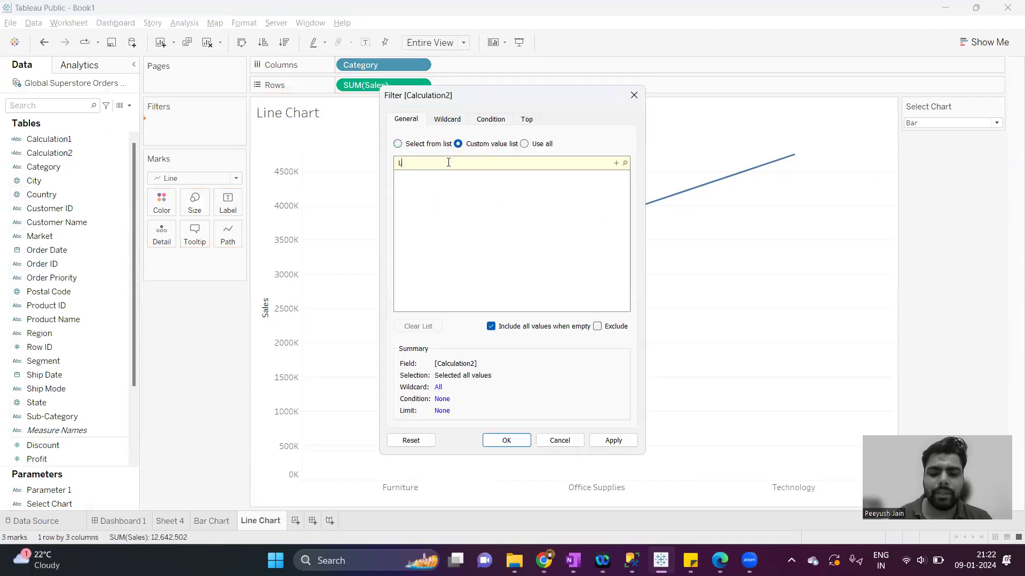
pyautogui.click(616, 163)
pyautogui.click(614, 440)
pyautogui.click(520, 443)
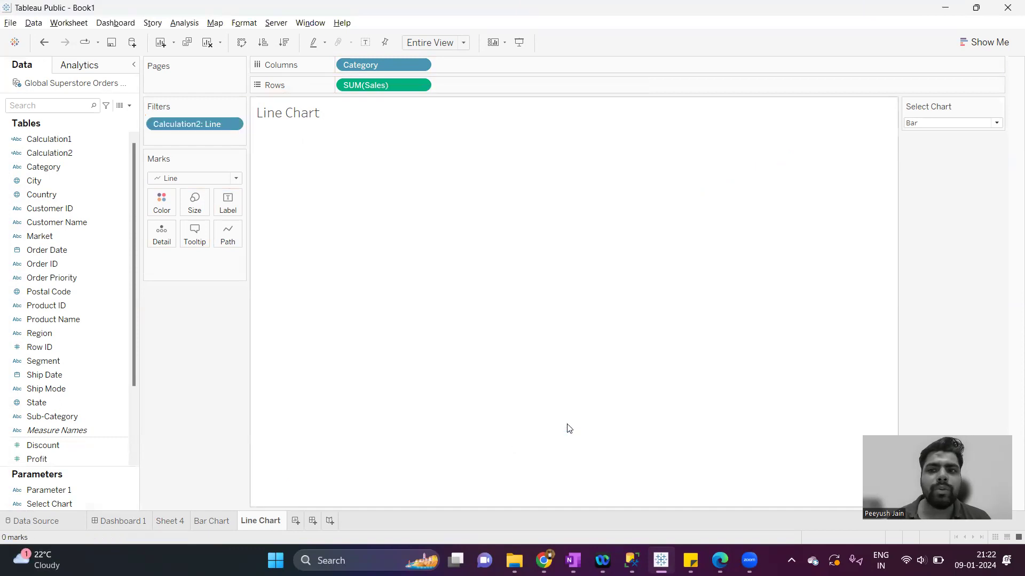
# - Test the Select Chart control by switching it to Line, then to Bar
pyautogui.click(929, 123)
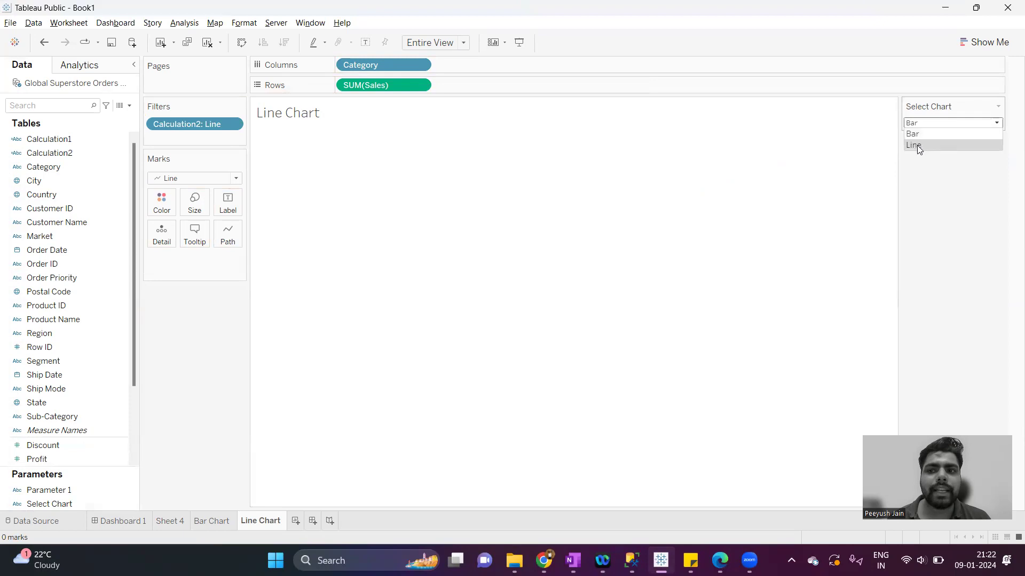
pyautogui.click(917, 145)
pyautogui.click(923, 124)
pyautogui.click(919, 145)
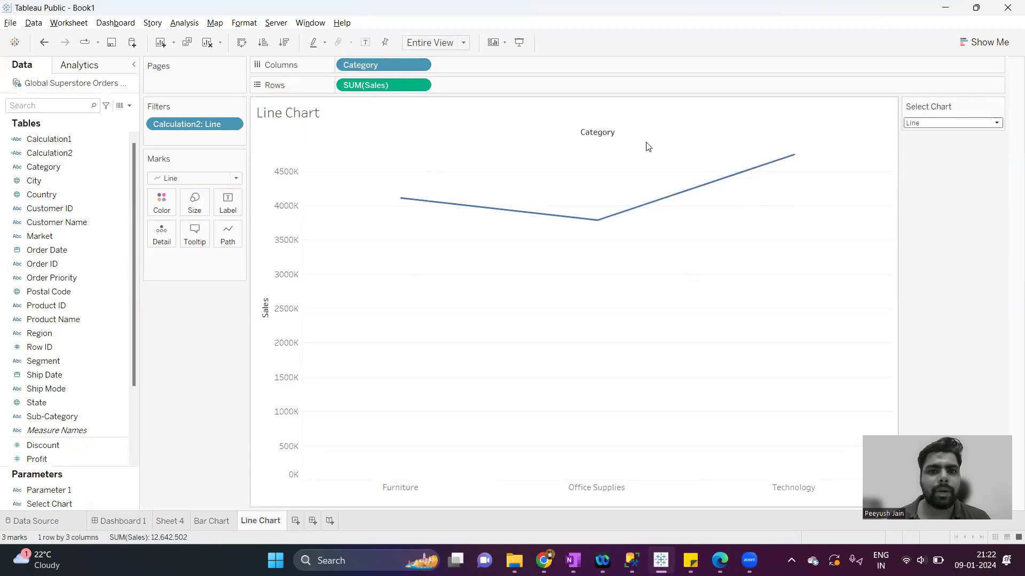
pyautogui.click(925, 124)
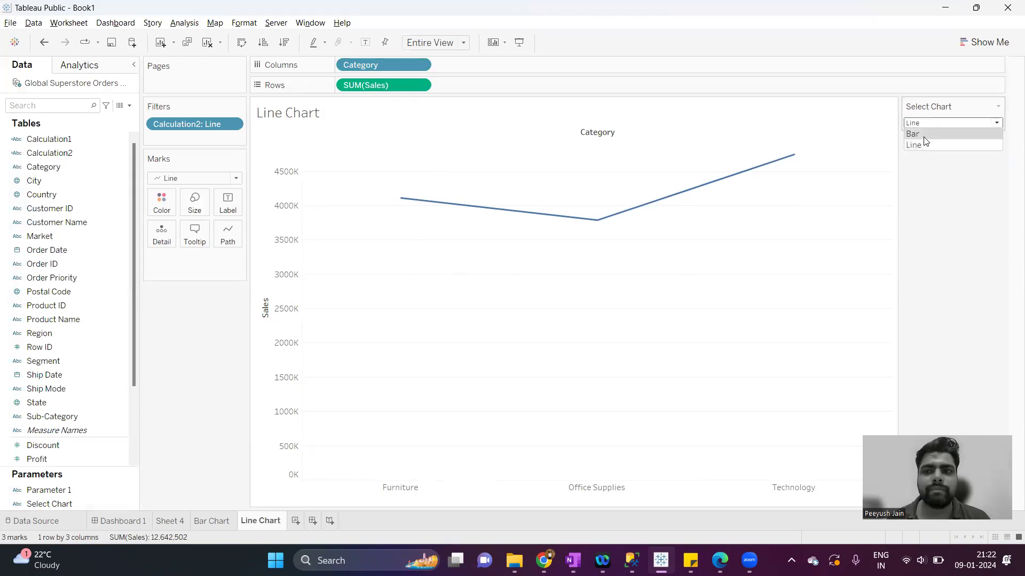
pyautogui.click(924, 136)
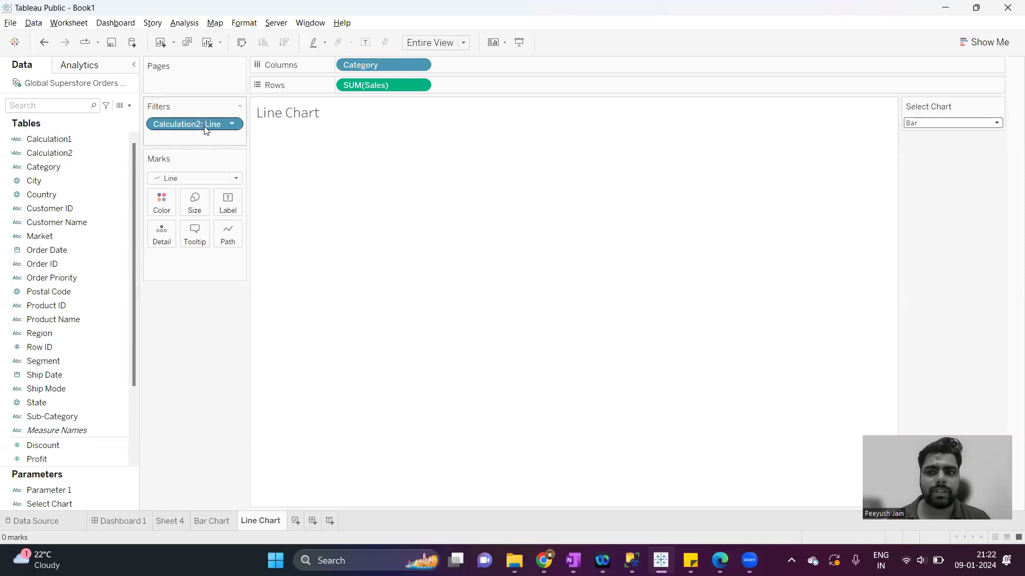
# - On the Bar Chart sheet, filter Calculation2 to the custom value Bar and show the Select Chart parameter control
pyautogui.click(213, 519)
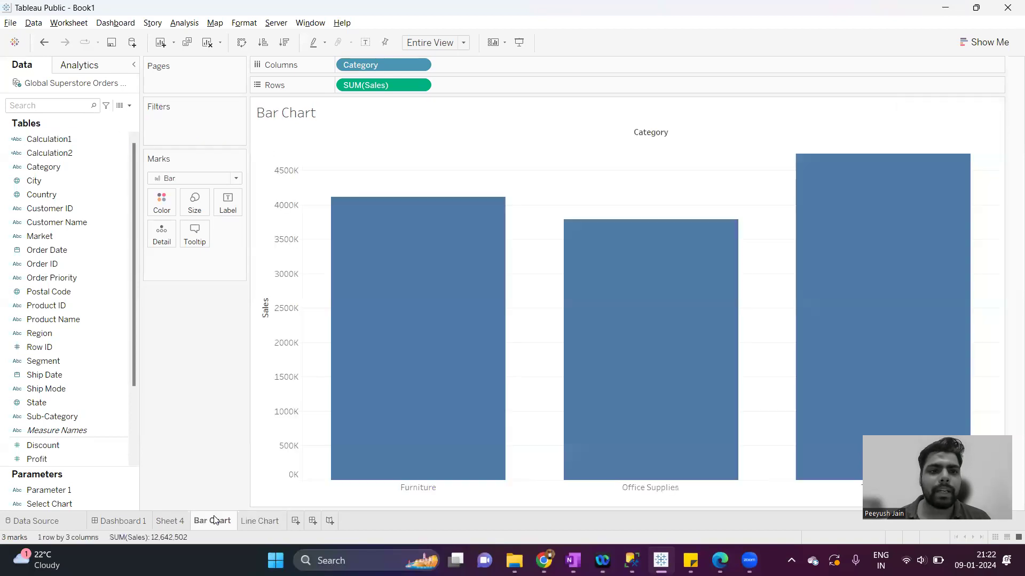
pyautogui.moveTo(71, 153); pyautogui.dragTo(181, 130)
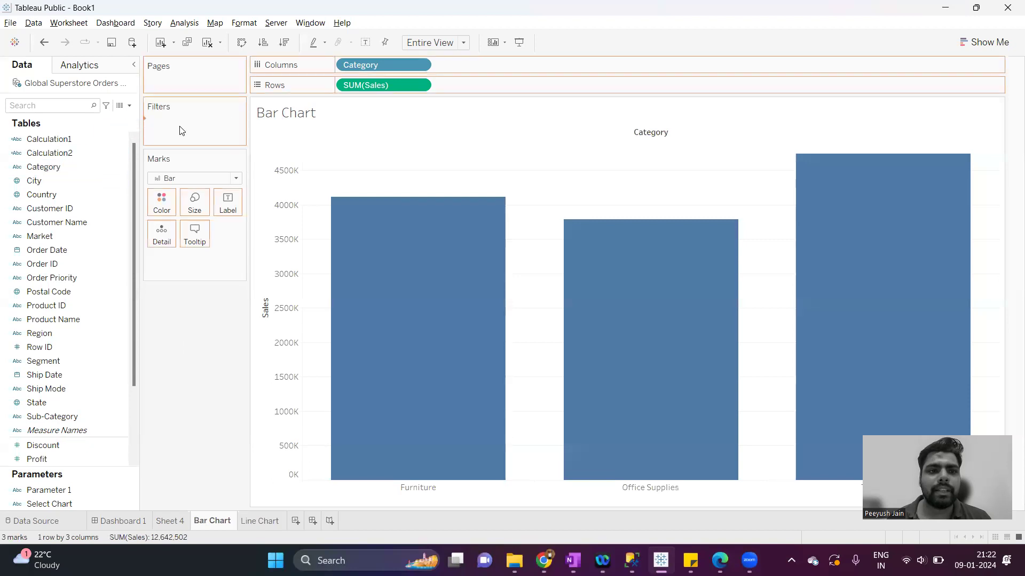
pyautogui.click(458, 147)
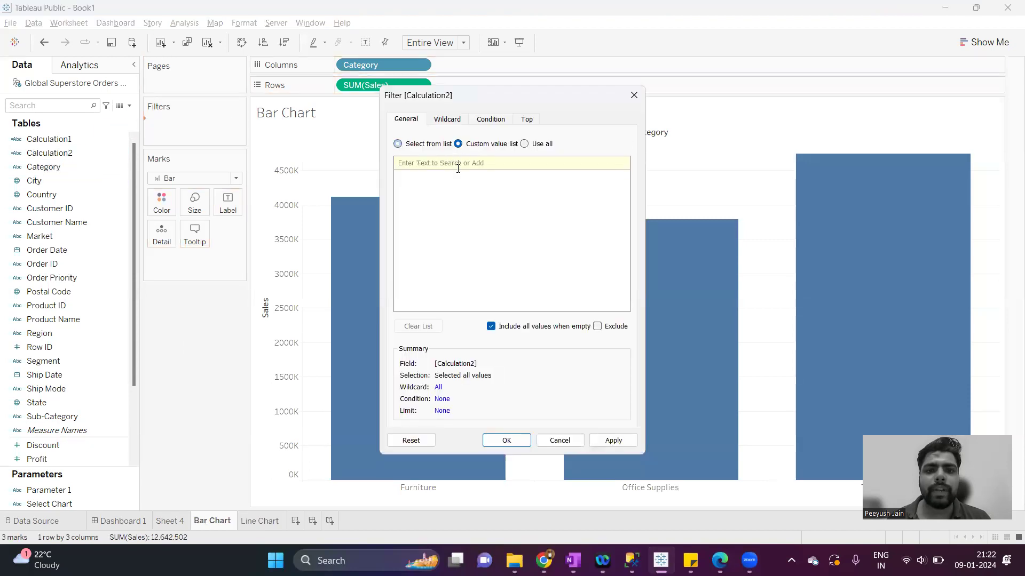
pyautogui.write('Bar')
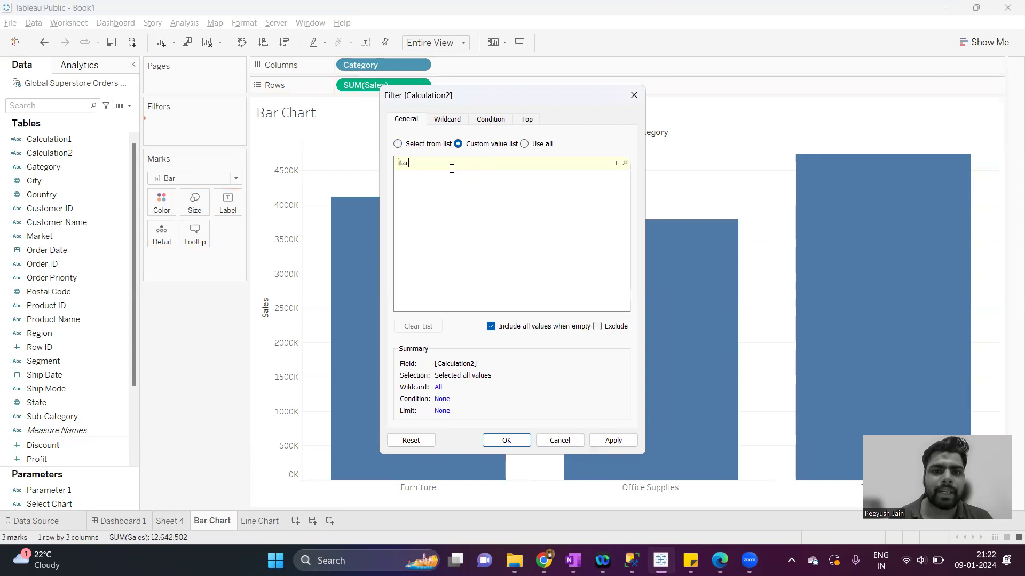
pyautogui.click(616, 163)
pyautogui.click(613, 440)
pyautogui.click(507, 440)
pyautogui.rightClick(83, 498)
pyautogui.click(156, 310)
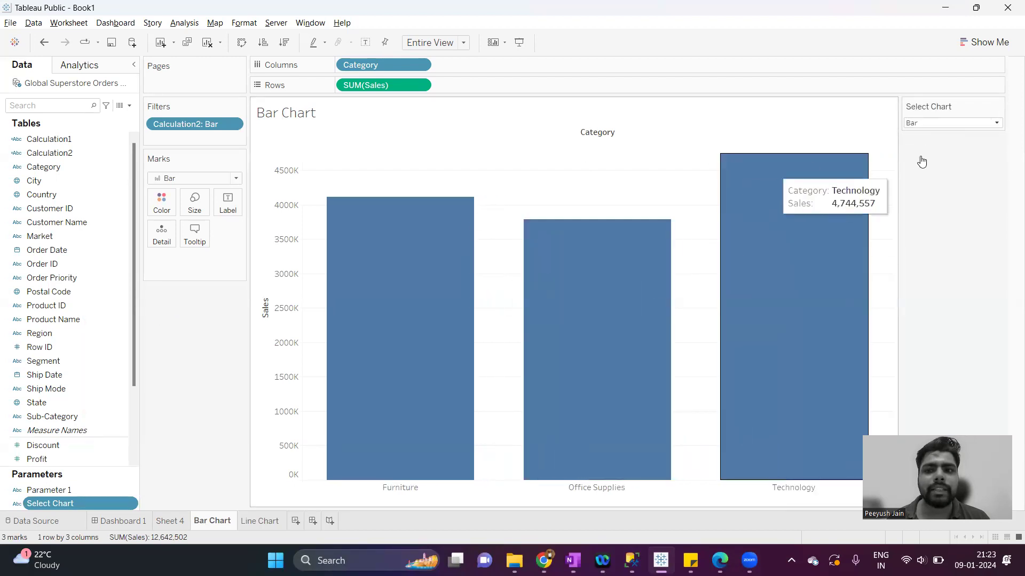
# - Switch the Select Chart parameter from Bar to Line, then create a new empty Dashboard 2
pyautogui.click(251, 521)
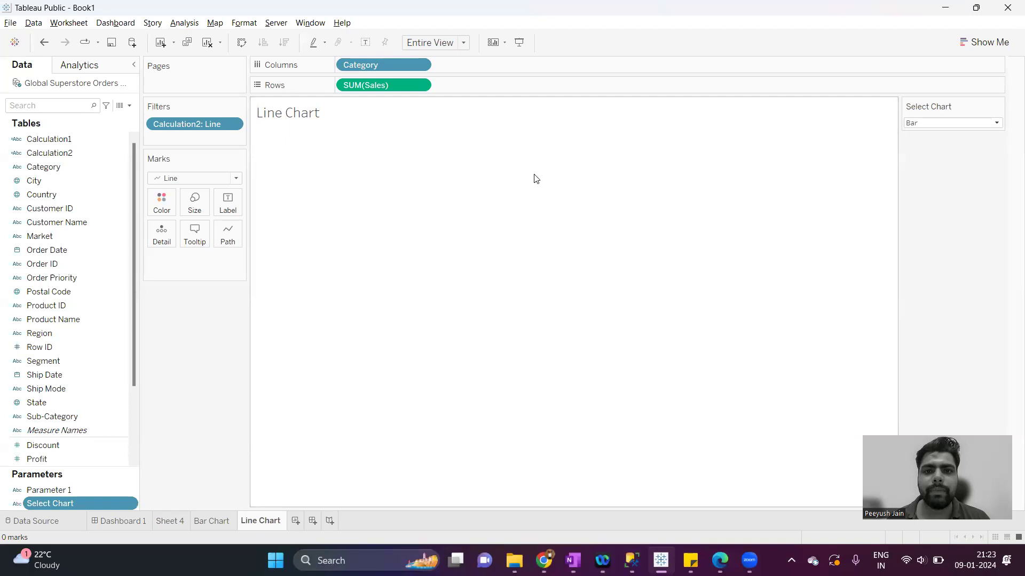
pyautogui.click(212, 521)
pyautogui.click(950, 123)
pyautogui.click(938, 145)
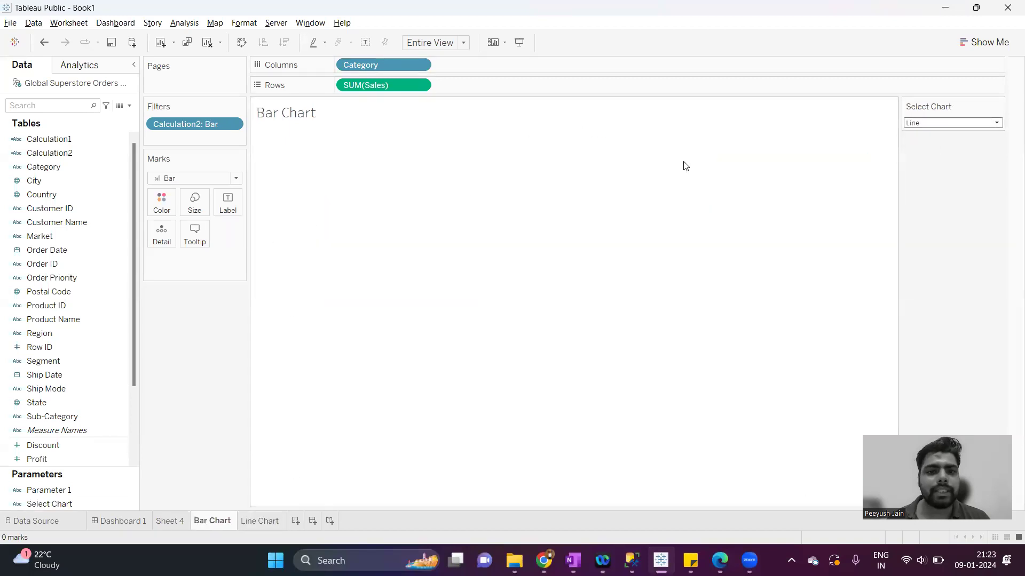
pyautogui.click(243, 520)
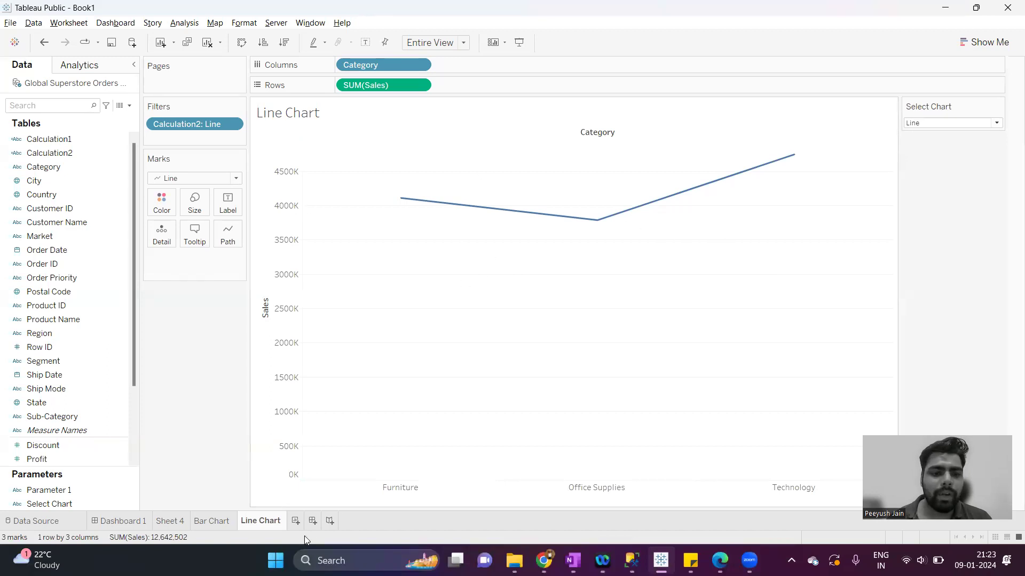
pyautogui.click(312, 521)
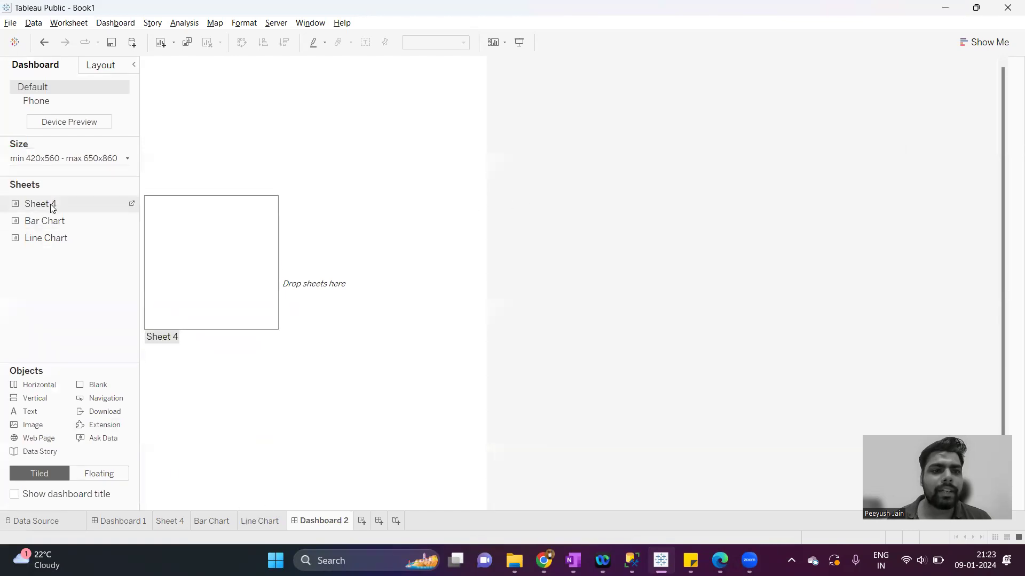
# - Give Dashboard 2 a fixed size of 1020 x 860
pyautogui.moveTo(50, 204); pyautogui.dragTo(245, 165)
pyautogui.moveTo(287, 64); pyautogui.dragTo(21, 299)
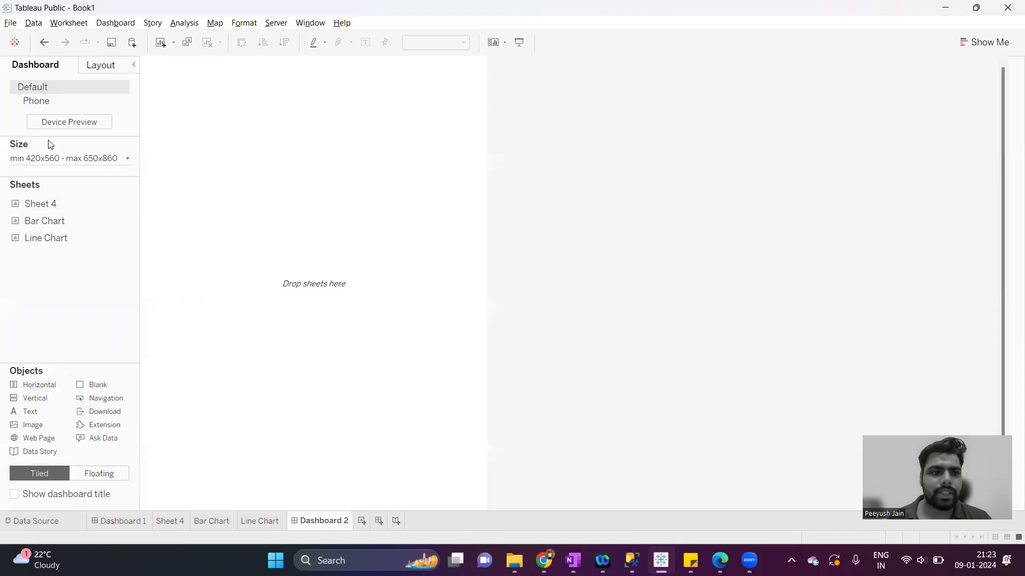
pyautogui.click(50, 158)
pyautogui.click(62, 180)
pyautogui.click(62, 190)
pyautogui.moveTo(66, 229); pyautogui.dragTo(67, 229)
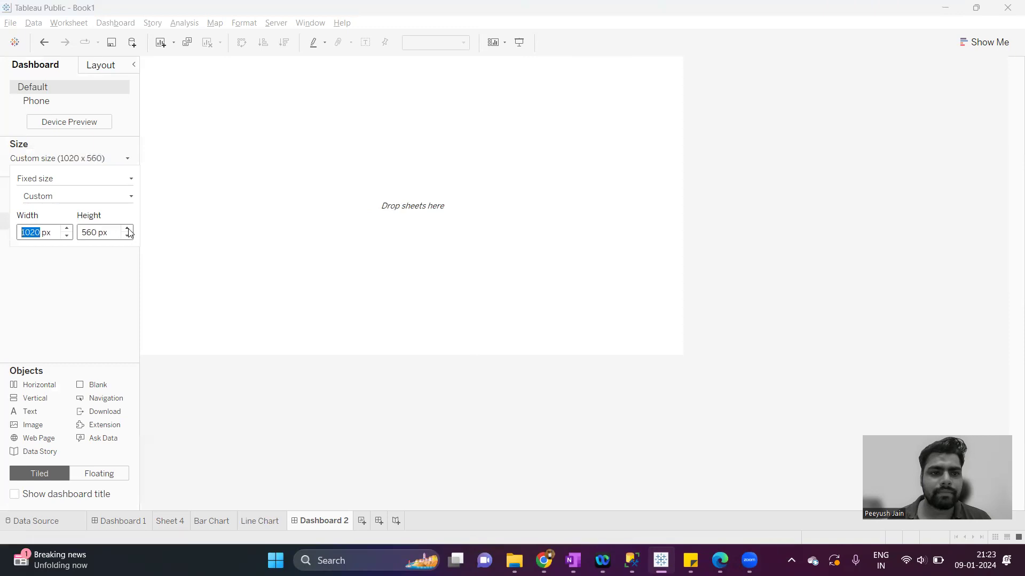
pyautogui.click(128, 231)
pyautogui.click(78, 276)
# - Place Sheet 4's icons at the top, with a vertical container below holding the Bar Chart
pyautogui.moveTo(37, 206); pyautogui.dragTo(341, 184)
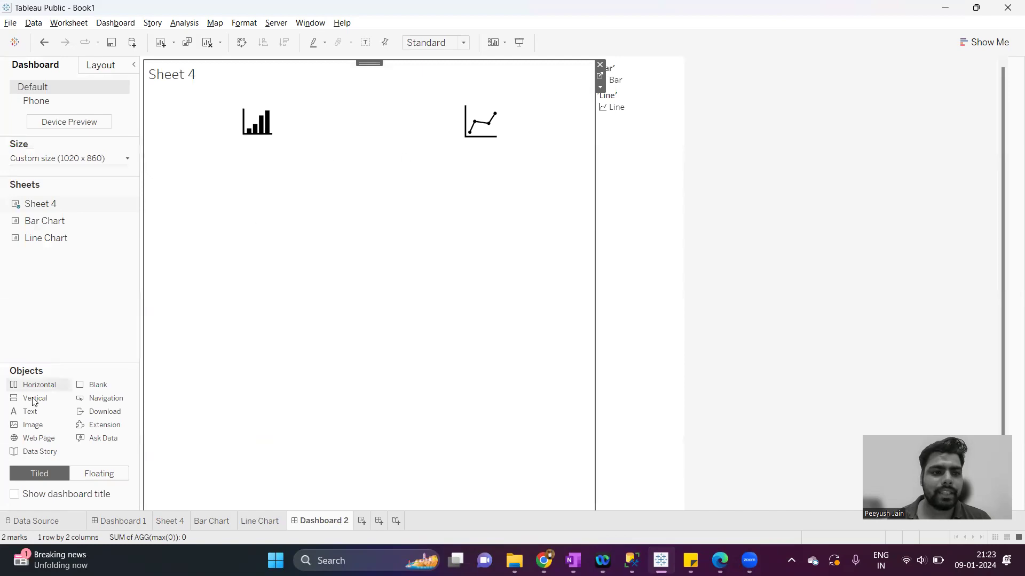
pyautogui.moveTo(29, 401); pyautogui.dragTo(319, 434)
pyautogui.moveTo(292, 285); pyautogui.dragTo(312, 188)
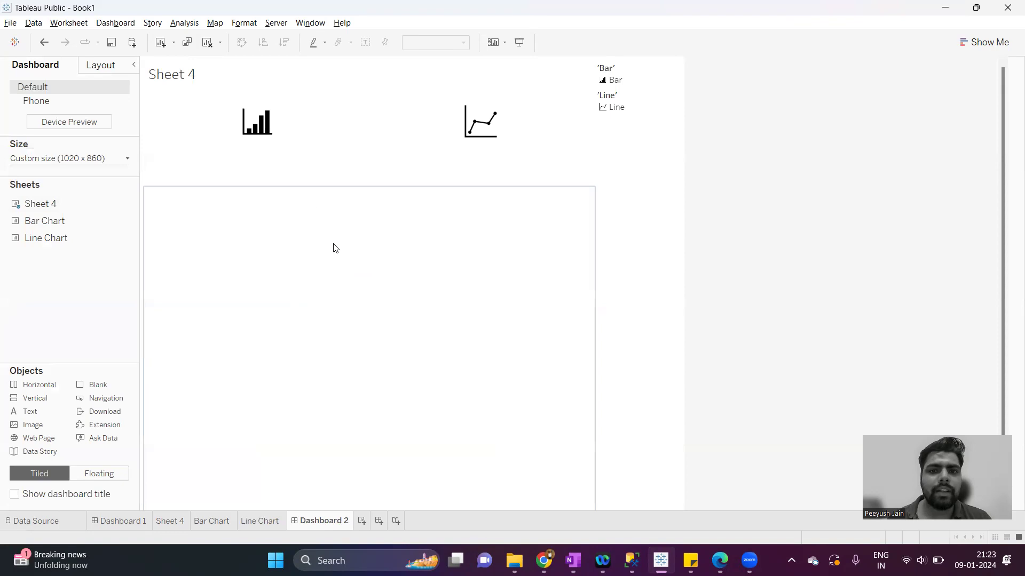
pyautogui.click(314, 267)
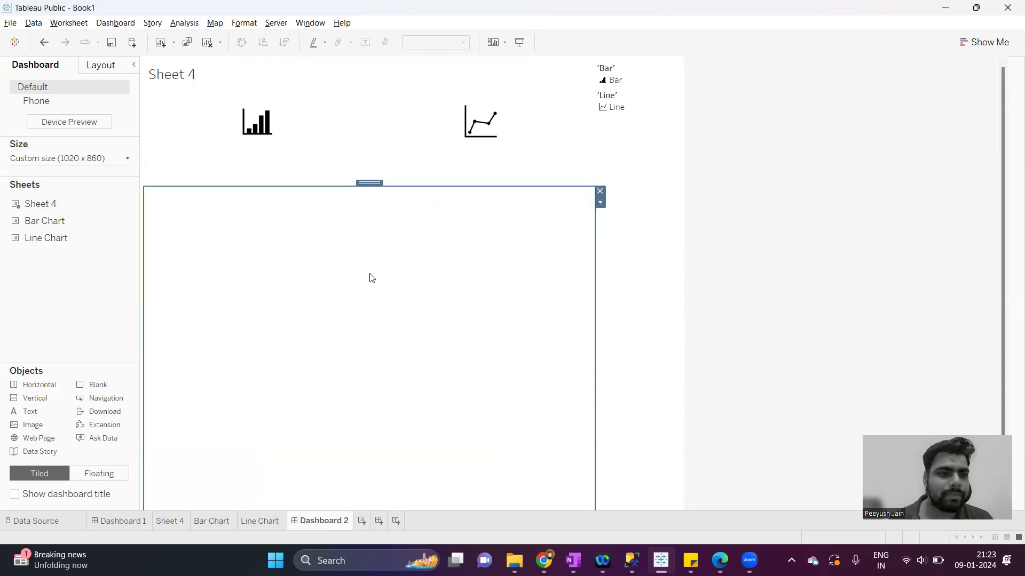
pyautogui.moveTo(48, 222); pyautogui.dragTo(257, 254)
# - Test the Select Chart control by setting it to Bar, then to Line
pyautogui.click(608, 136)
pyautogui.click(611, 148)
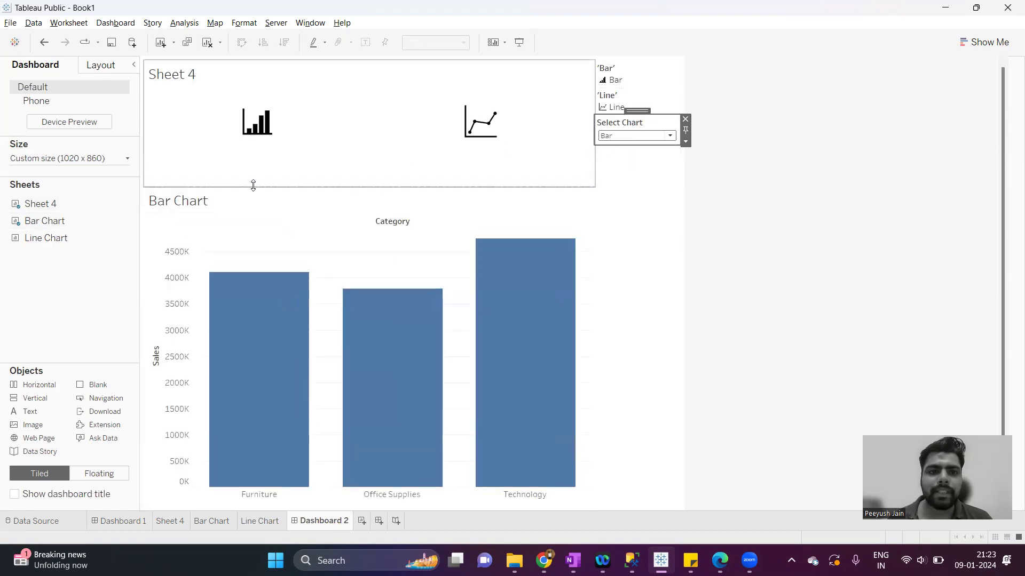
pyautogui.click(642, 136)
pyautogui.click(630, 155)
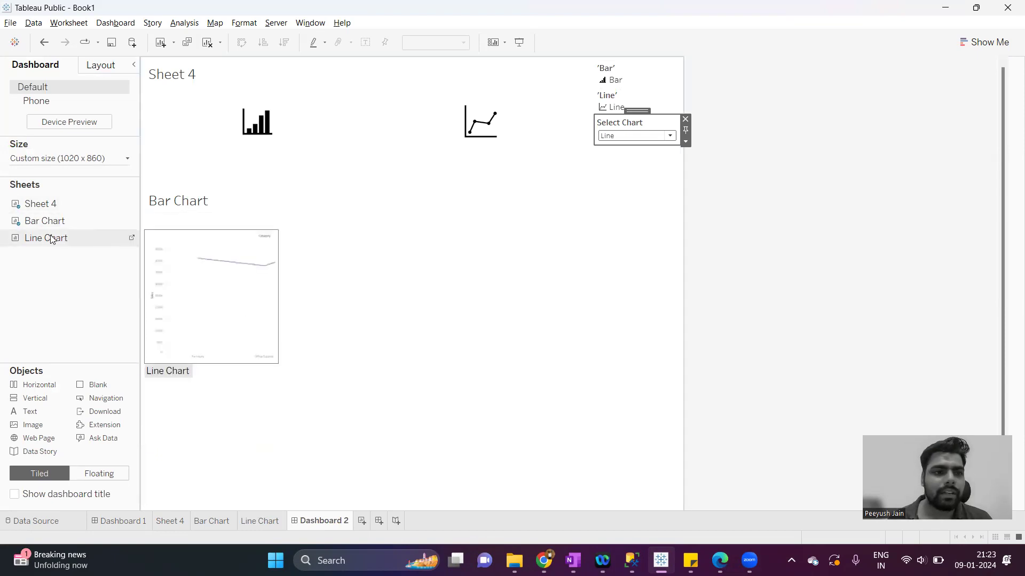
# - Drop the Line Chart below the Bar Chart in the container, then test Select Chart with Bar and Line
pyautogui.moveTo(39, 240); pyautogui.dragTo(256, 229)
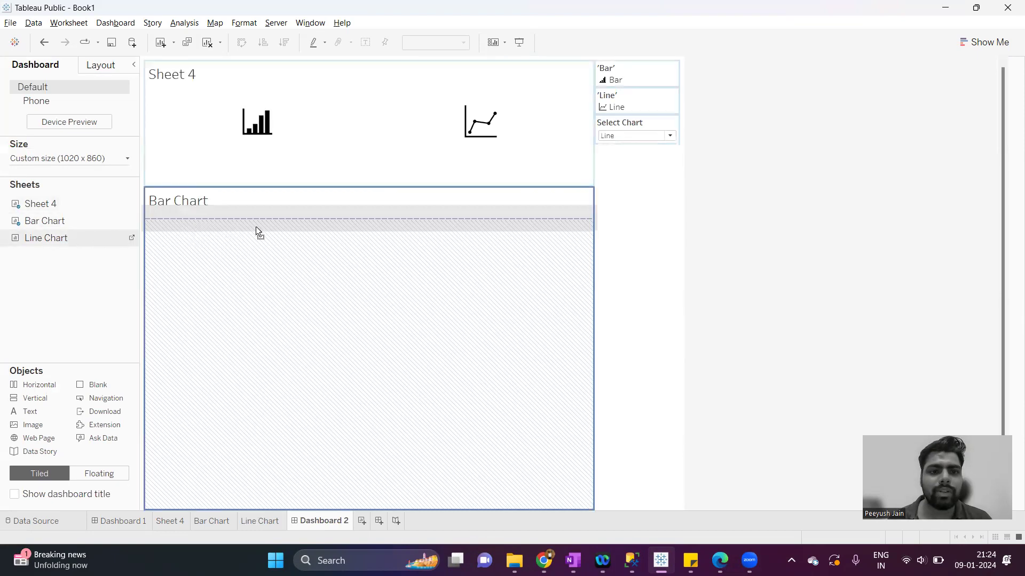
pyautogui.moveTo(398, 223); pyautogui.dragTo(404, 243)
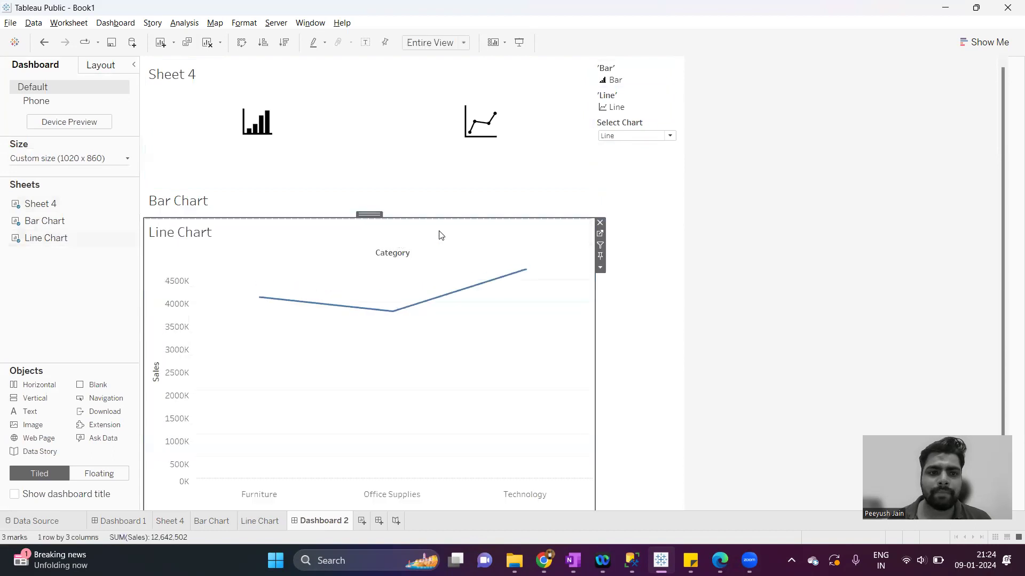
pyautogui.click(641, 139)
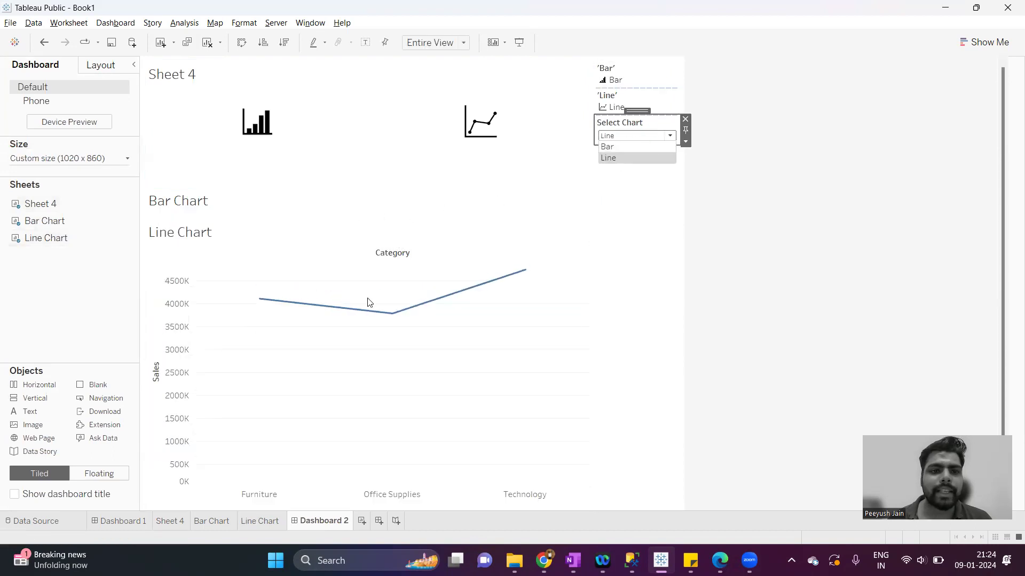
pyautogui.click(637, 146)
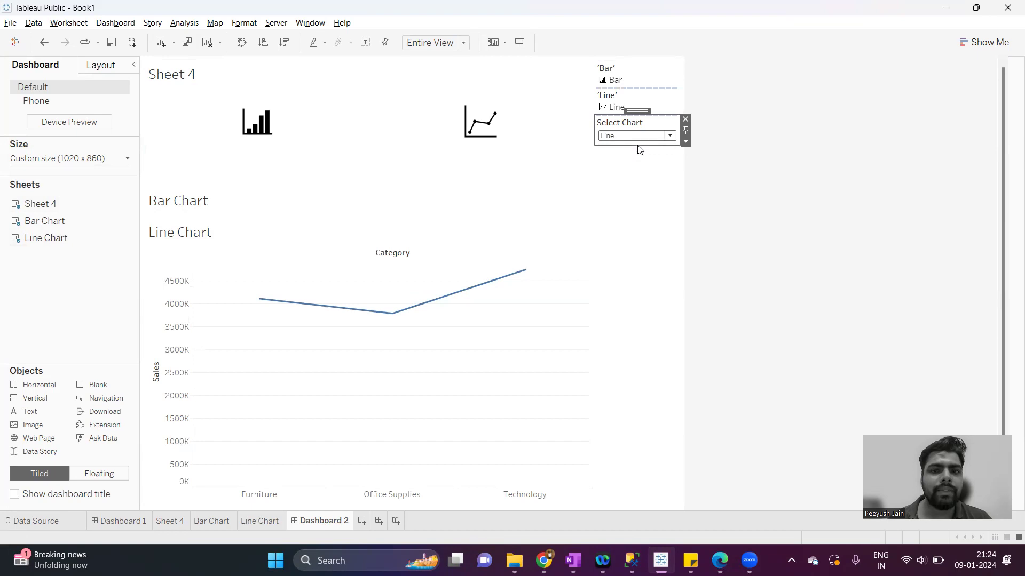
pyautogui.click(644, 136)
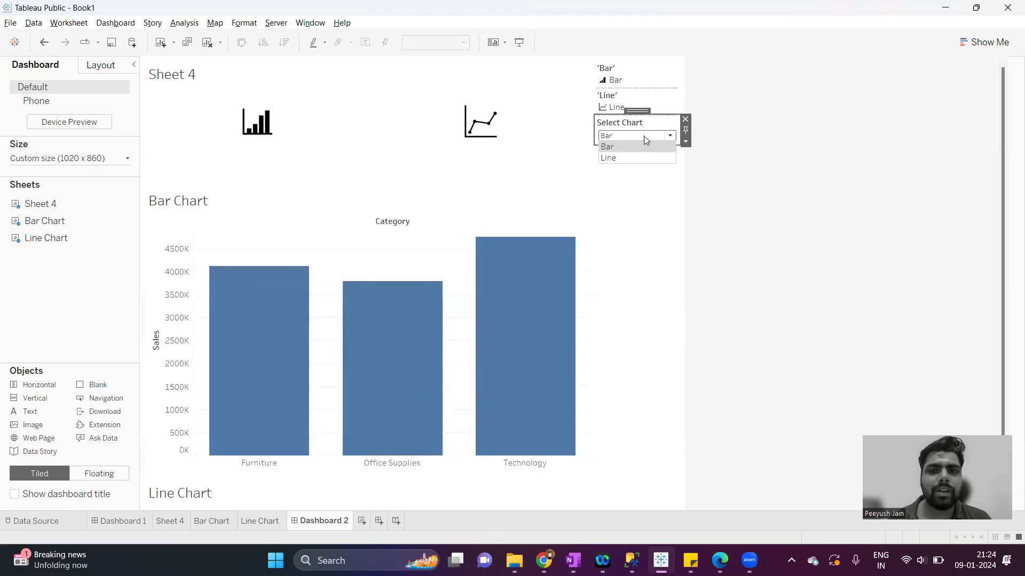
pyautogui.click(631, 153)
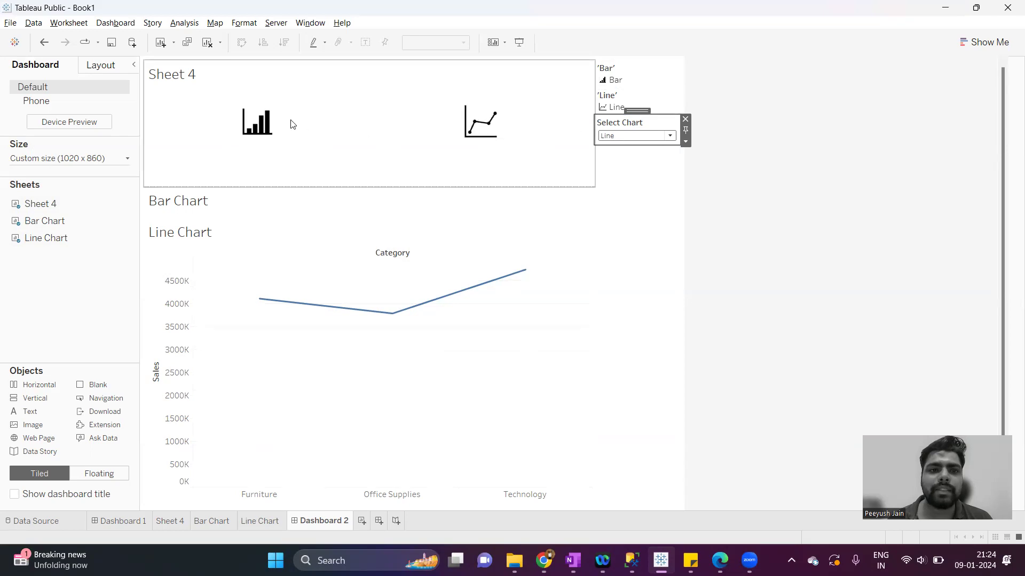
# - Add a Change Parameter action from Sheet 4 that sets Select Chart to the 'Bar' field
pyautogui.click(110, 26)
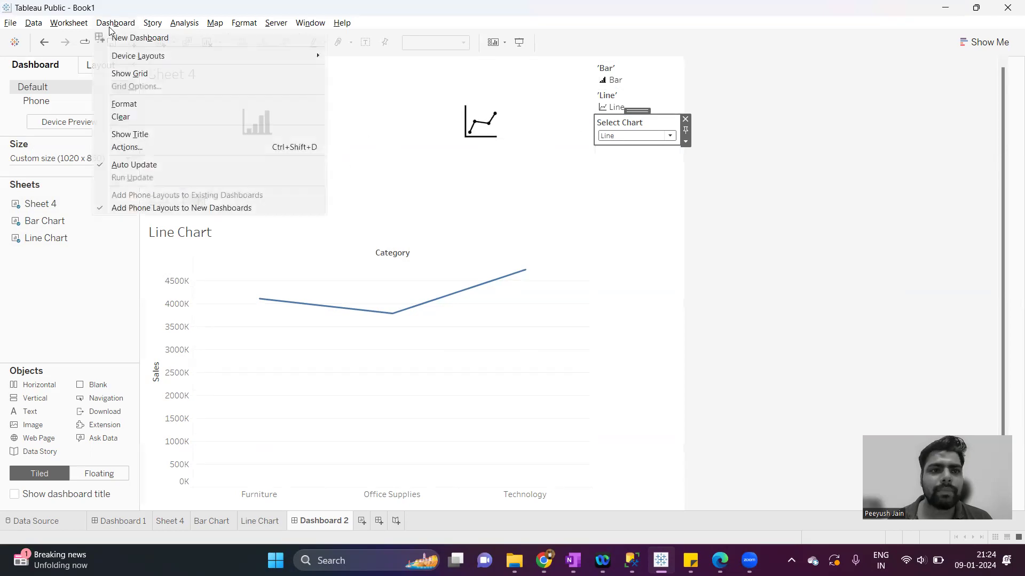
pyautogui.click(142, 147)
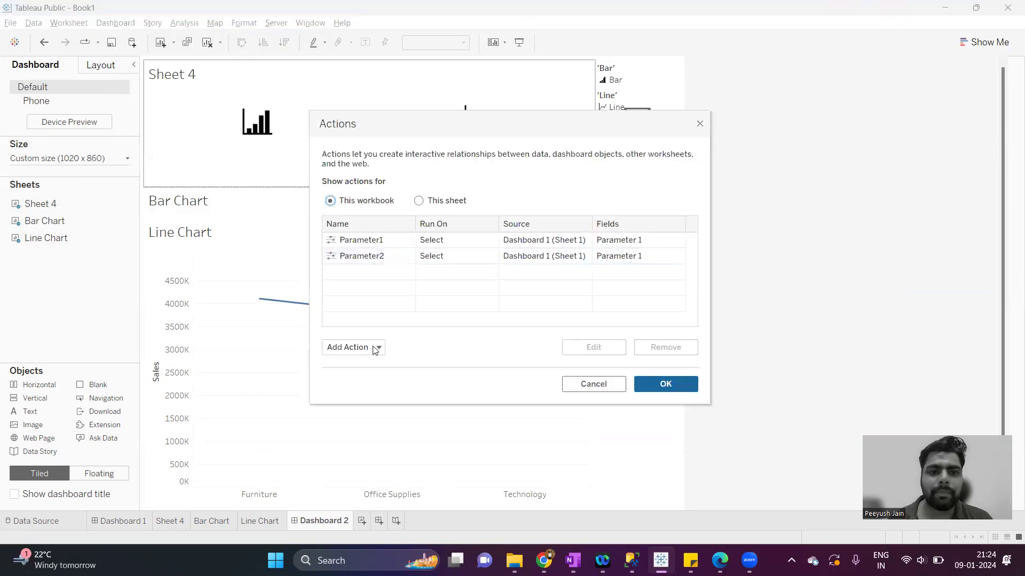
pyautogui.click(353, 347)
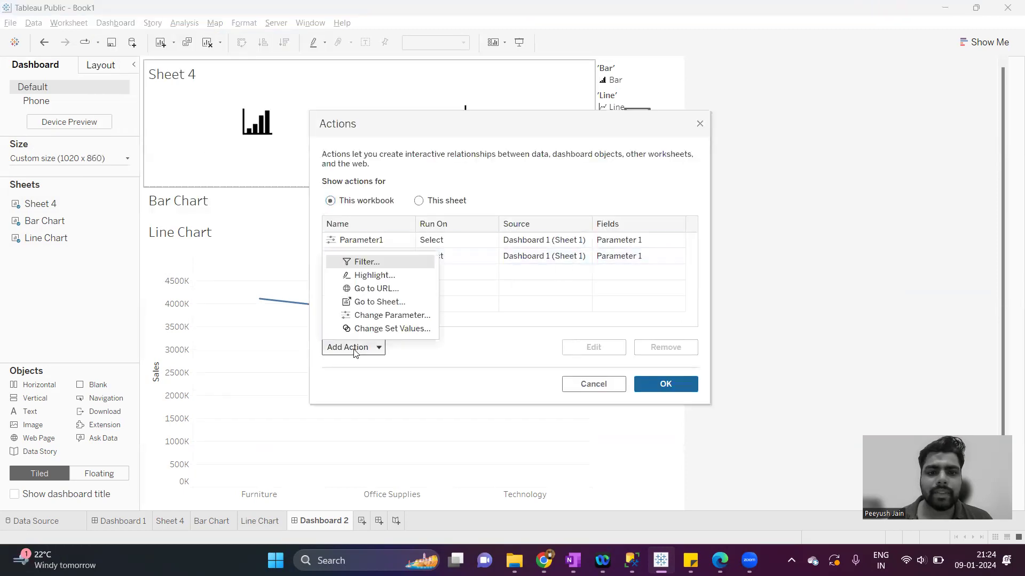
pyautogui.click(388, 315)
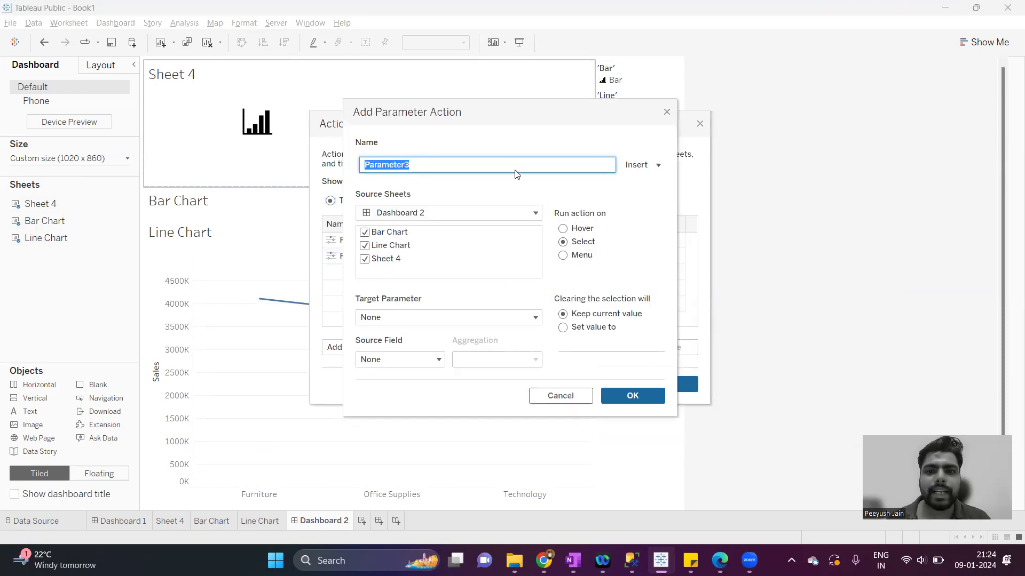
pyautogui.click(365, 234)
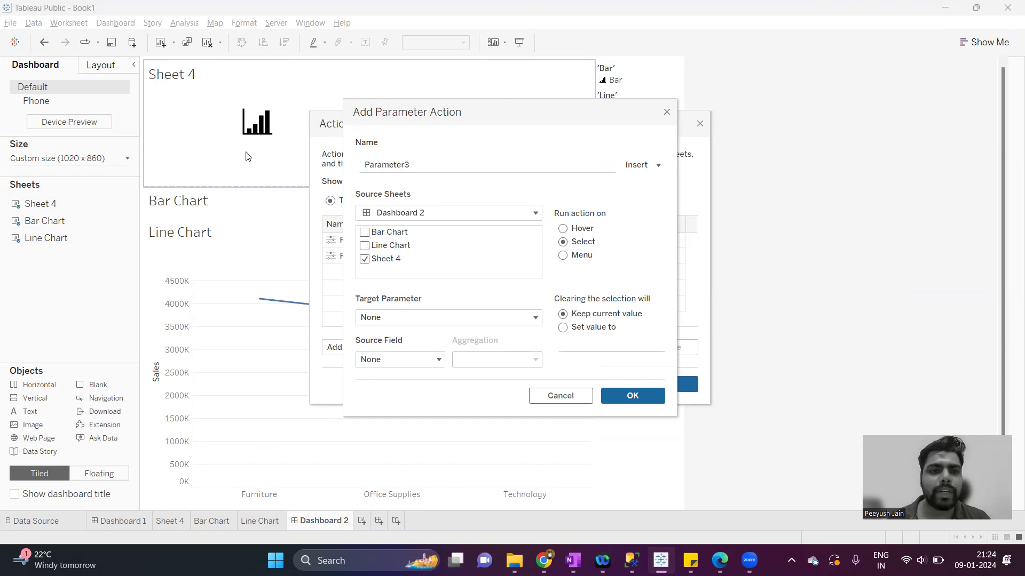
pyautogui.click(422, 318)
pyautogui.click(425, 365)
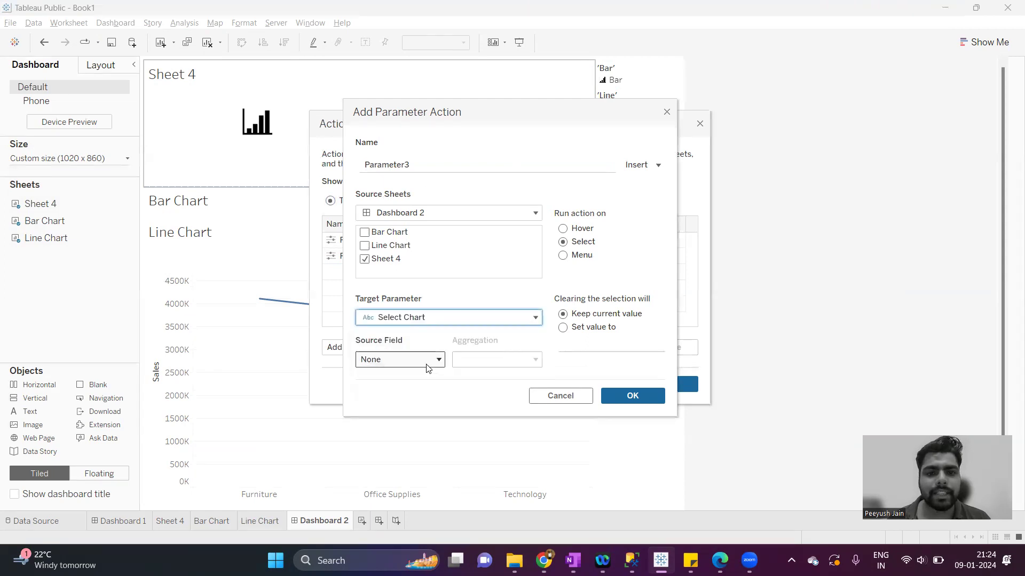
pyautogui.click(425, 365)
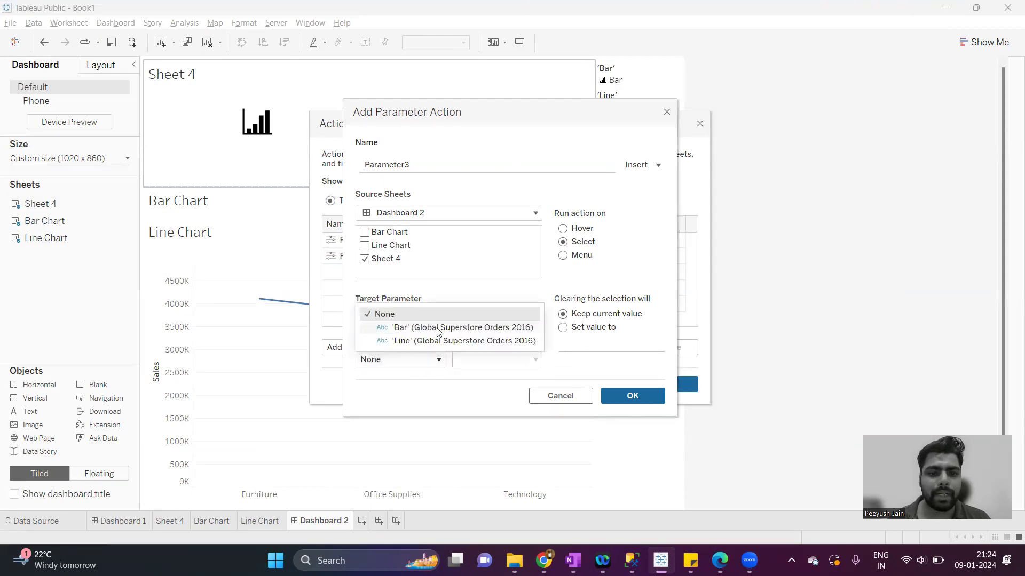
pyautogui.click(437, 328)
pyautogui.click(652, 395)
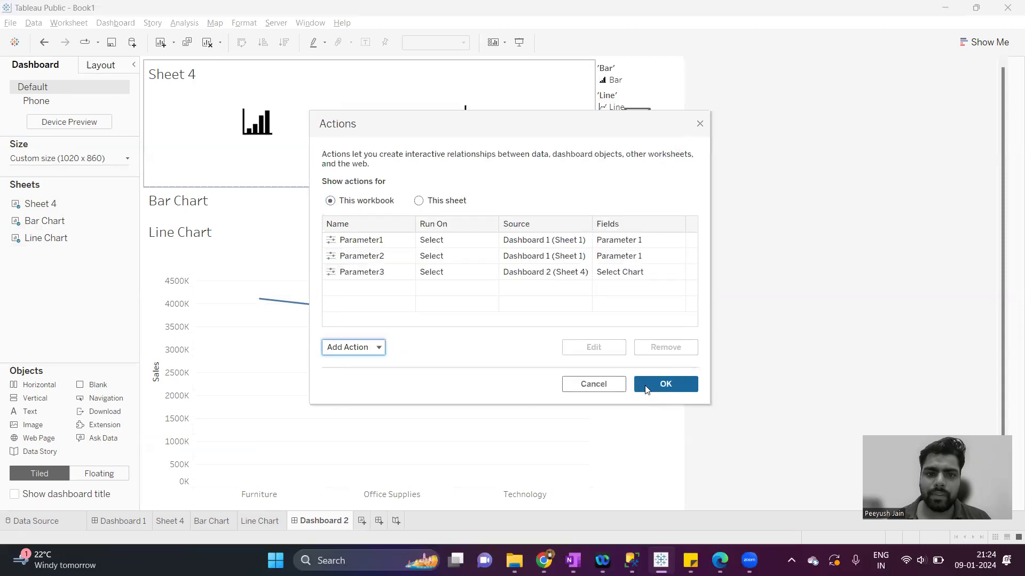
# - Add a second Sheet 4 parameter action that sets Select Chart to the 'Line' field
pyautogui.click(346, 352)
pyautogui.click(387, 317)
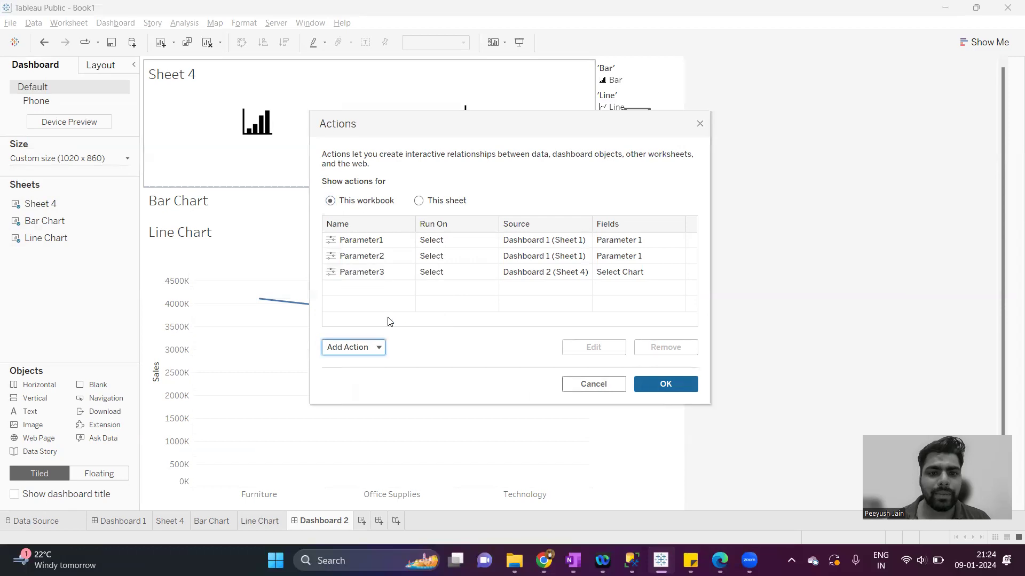
pyautogui.click(364, 232)
pyautogui.click(365, 233)
pyautogui.click(388, 318)
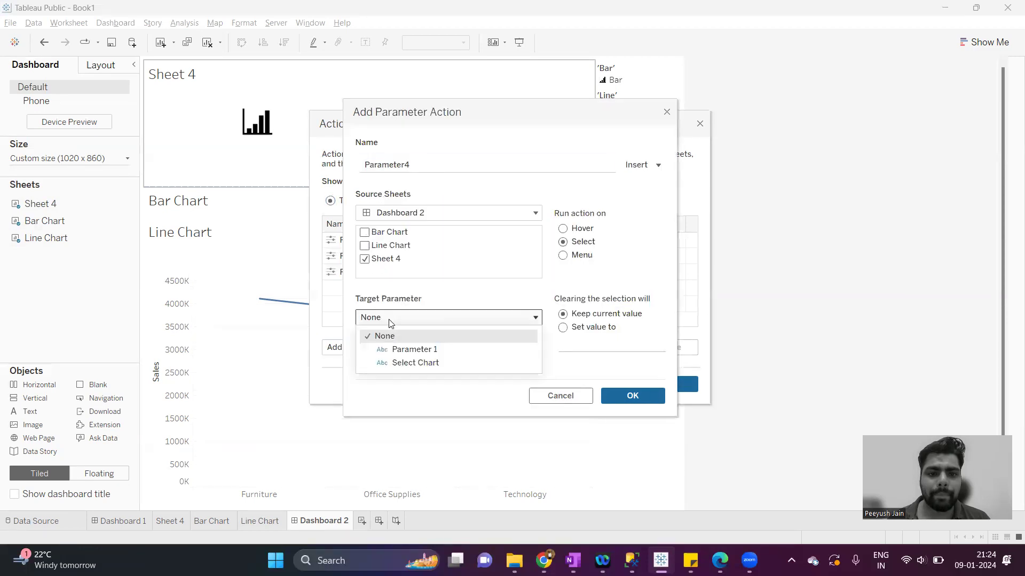
pyautogui.click(393, 363)
pyautogui.click(395, 360)
pyautogui.click(423, 338)
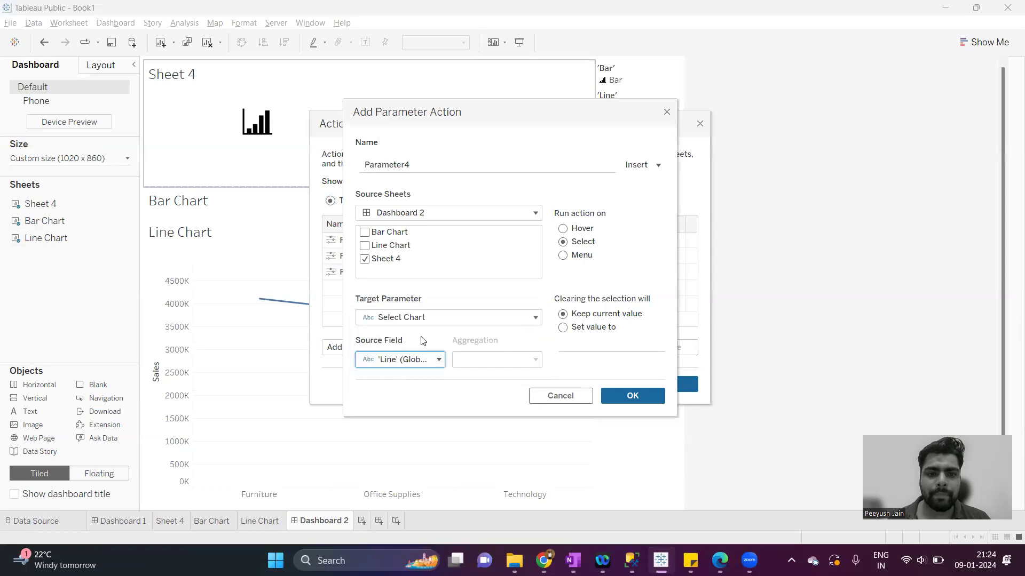
pyautogui.click(603, 401)
pyautogui.click(659, 380)
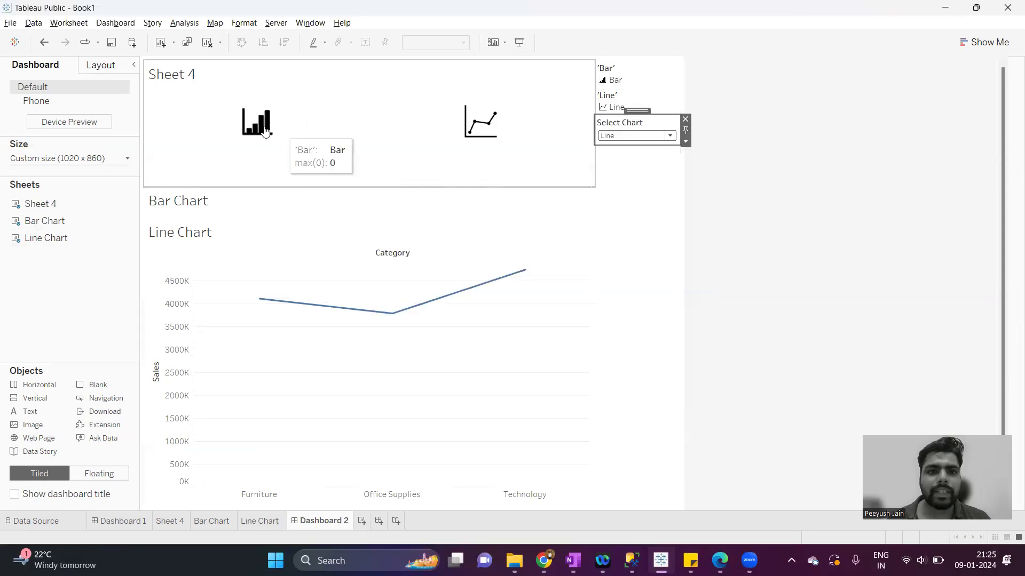
# - Use the bar icon to show the bar chart, then the line icon to show the line chart
pyautogui.click(265, 132)
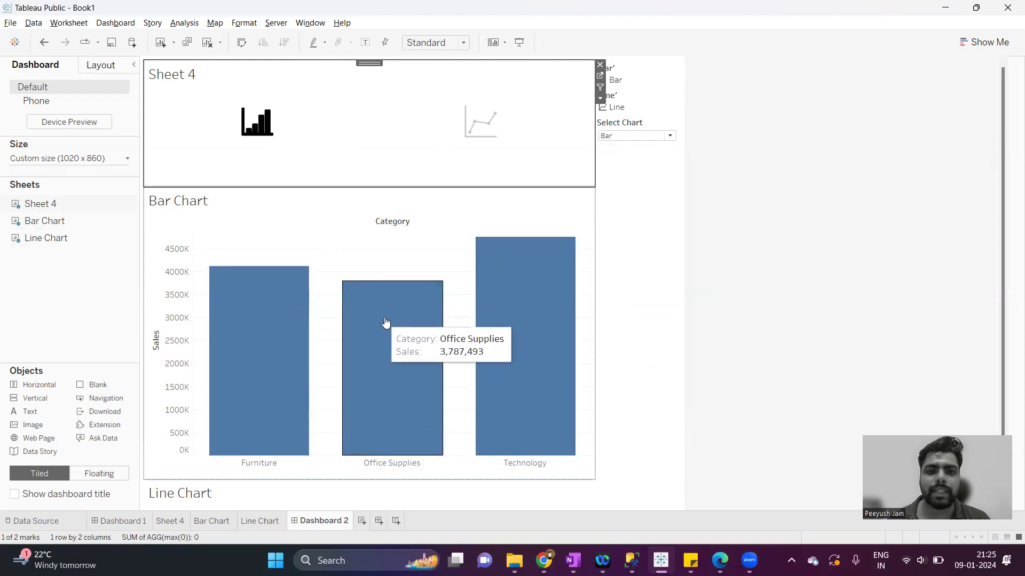
pyautogui.click(481, 127)
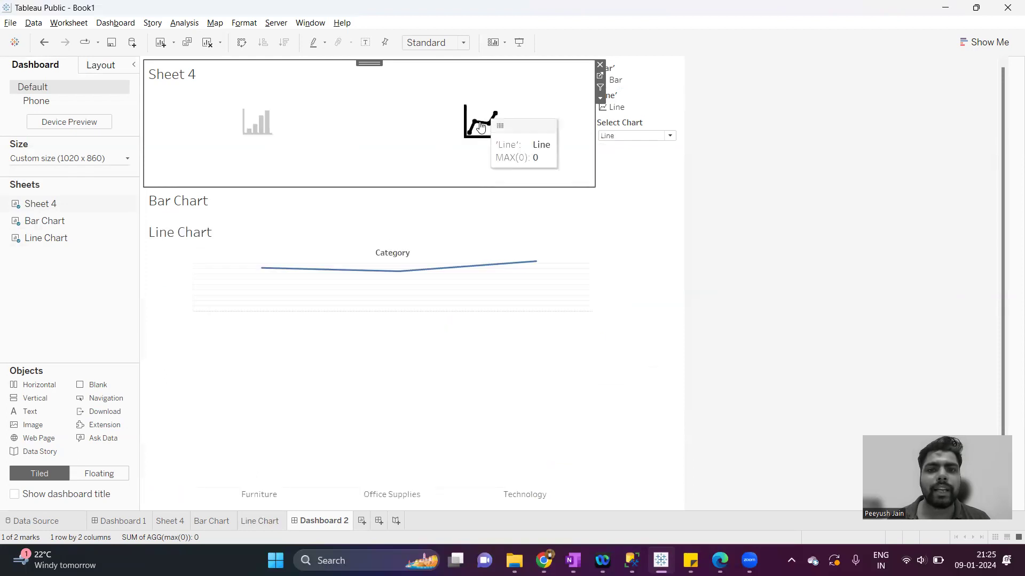